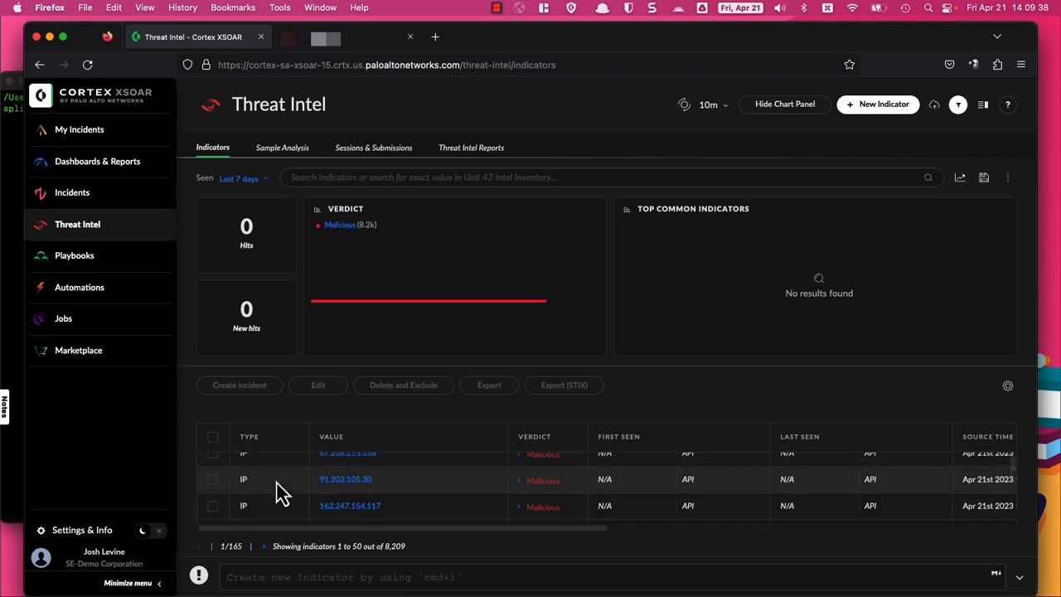
# Step: Filter the Threat Intel indicators with sourceInstances:Abuse.CH and copy the query text
pyautogui.click(393, 180)
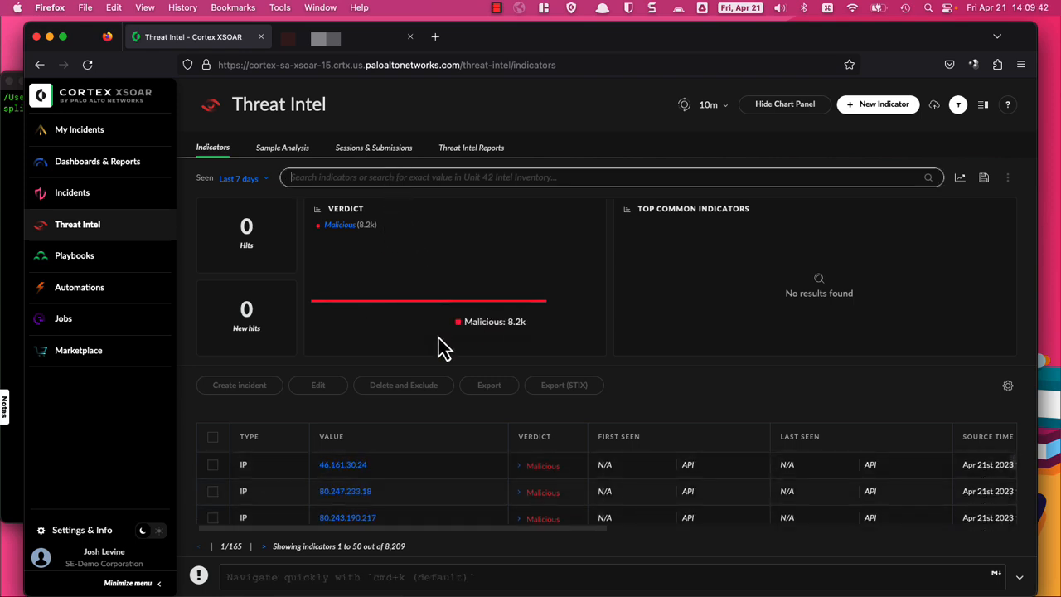
pyautogui.write('source')
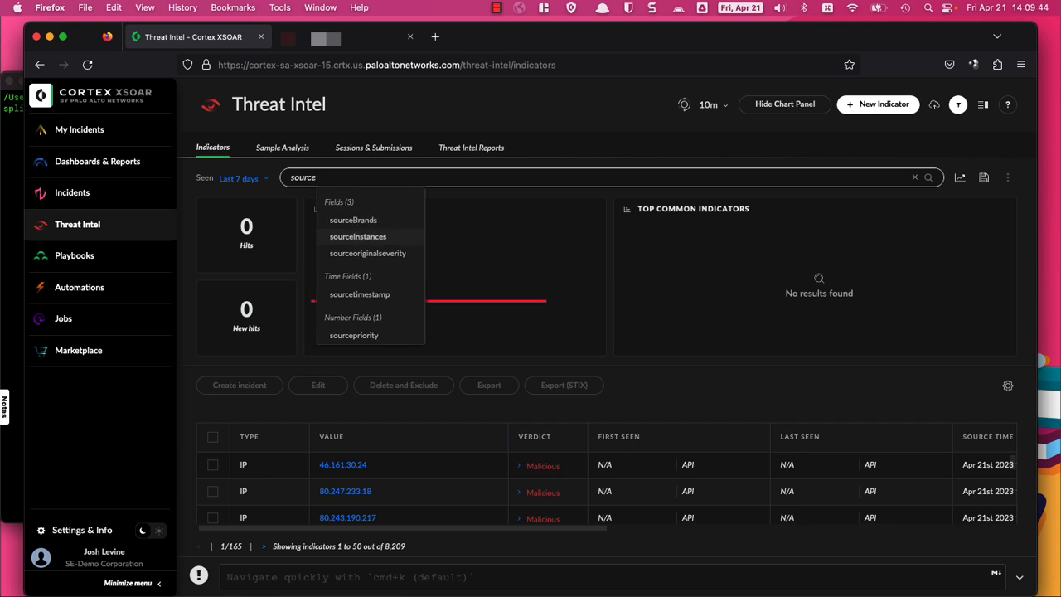
pyautogui.press('Return')
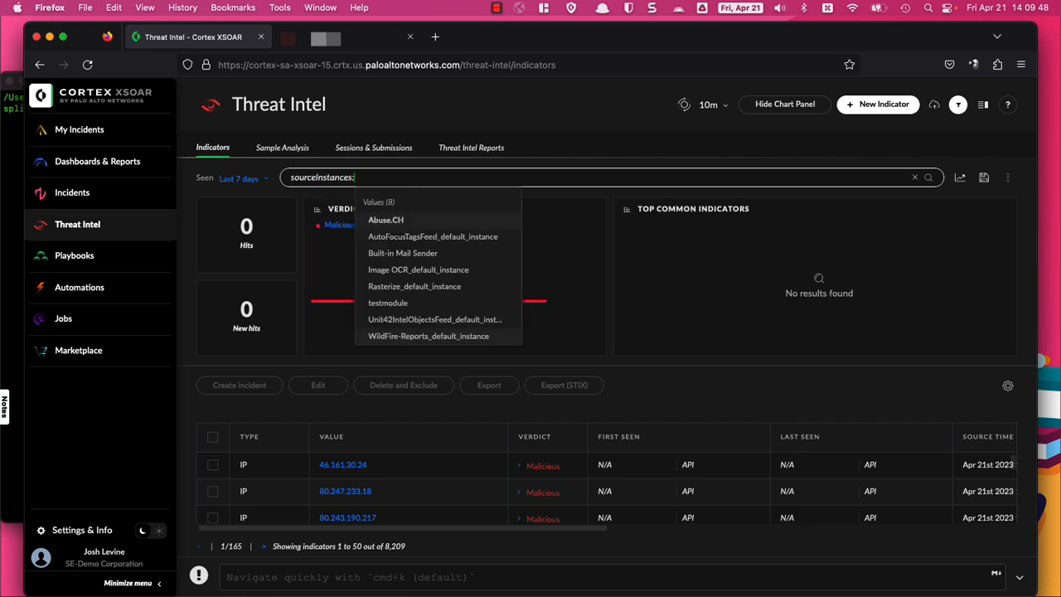
pyautogui.press('Return')
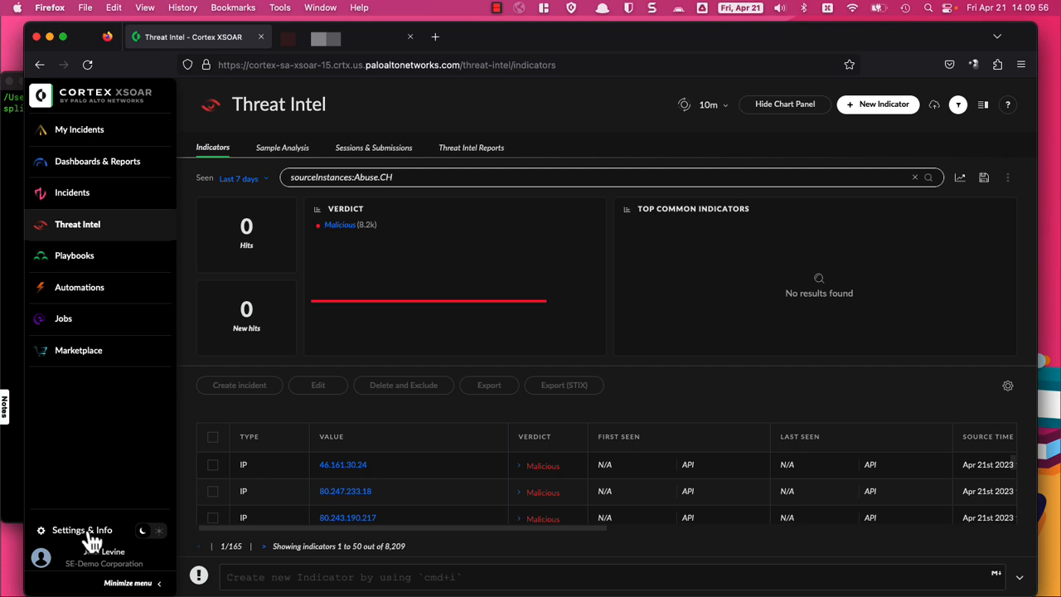
pyautogui.press('super+a')
pyautogui.press('super+c')
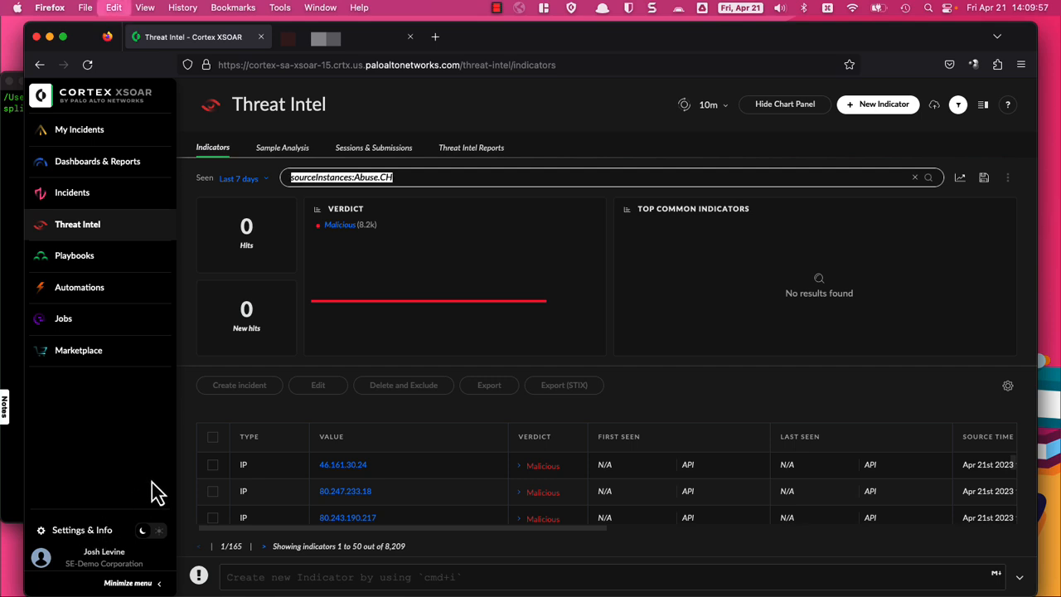
pyautogui.click(94, 533)
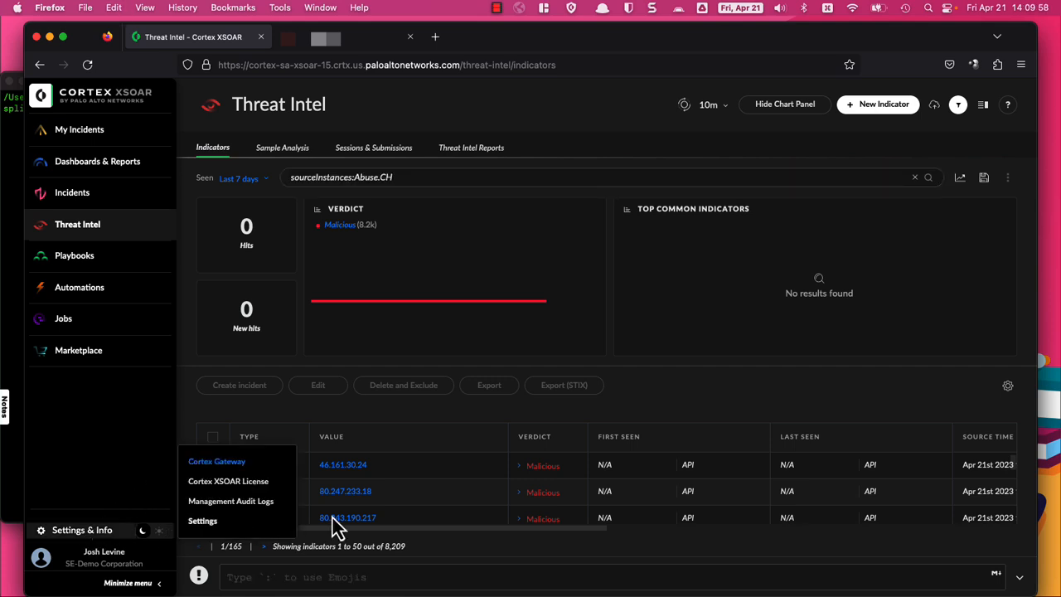
# Step: Find Generic Export Indicators Service in Settings and add a new instance of it
pyautogui.click(203, 522)
pyautogui.write('gener')
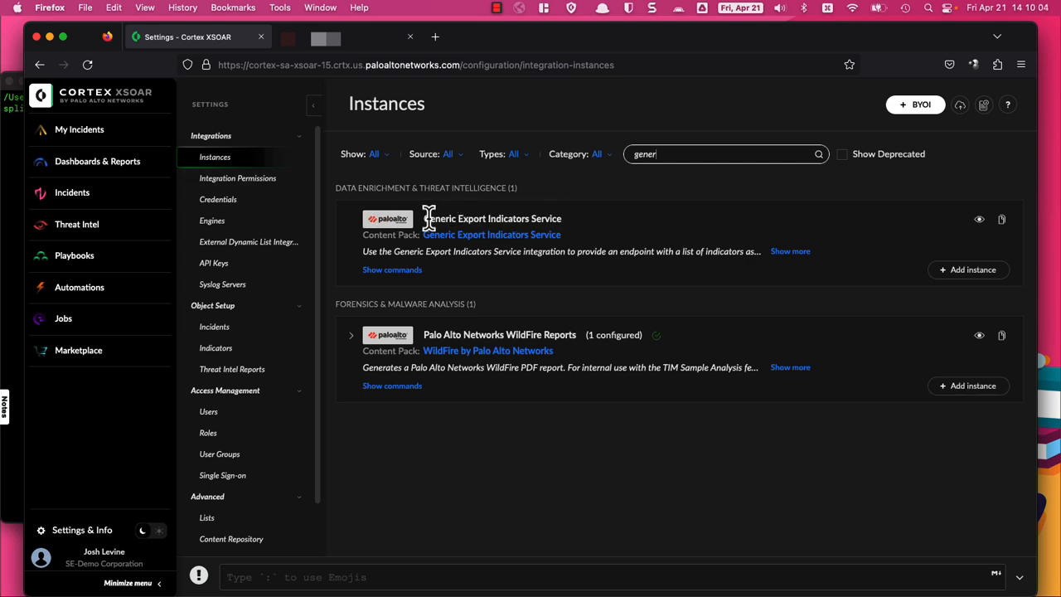
pyautogui.moveTo(428, 218); pyautogui.dragTo(567, 220)
pyautogui.click(626, 224)
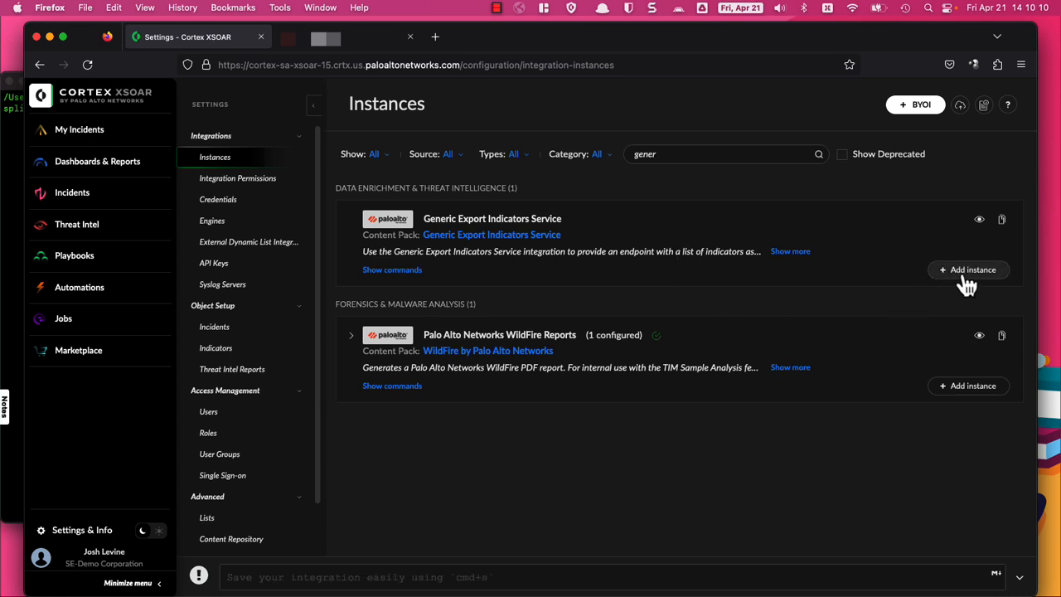
pyautogui.click(966, 276)
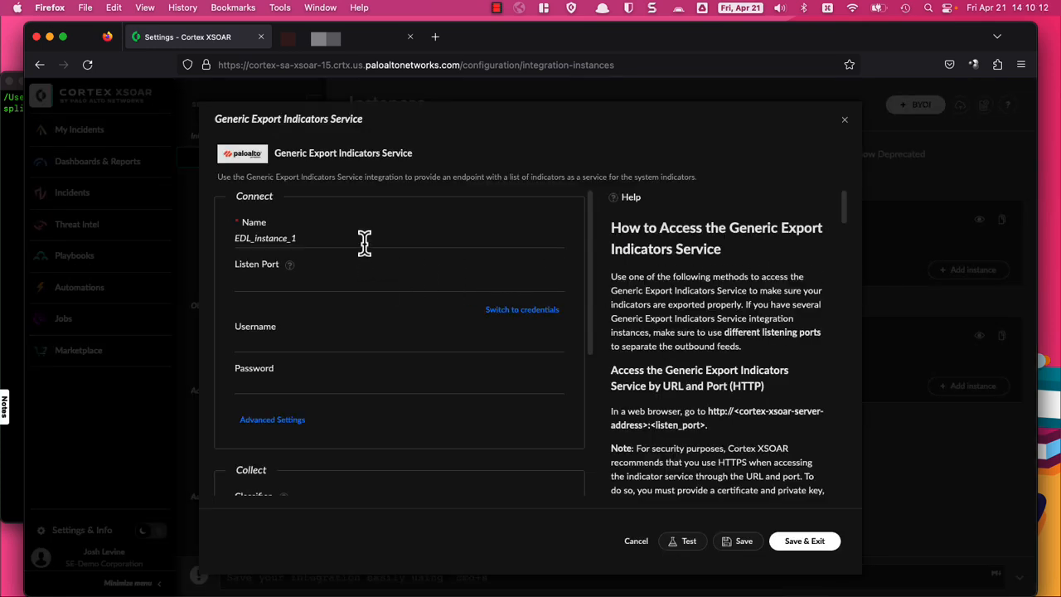
# Step: Name the new instance abusech and set its listen port to 9000
pyautogui.moveTo(365, 241); pyautogui.dragTo(190, 255)
pyautogui.write('abuse')
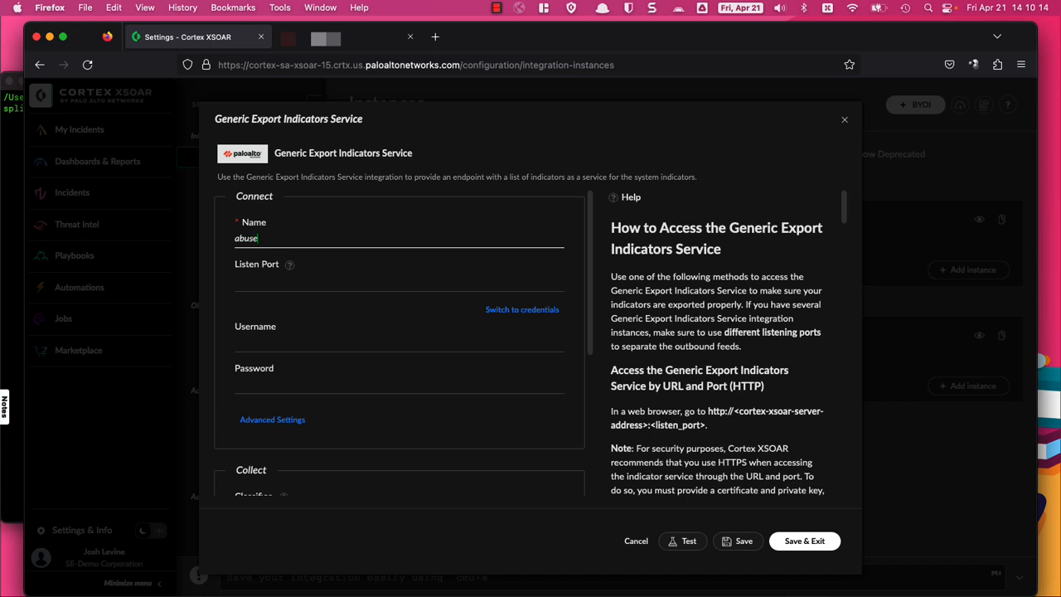
pyautogui.write('ch')
pyautogui.click(299, 281)
pyautogui.write('9000')
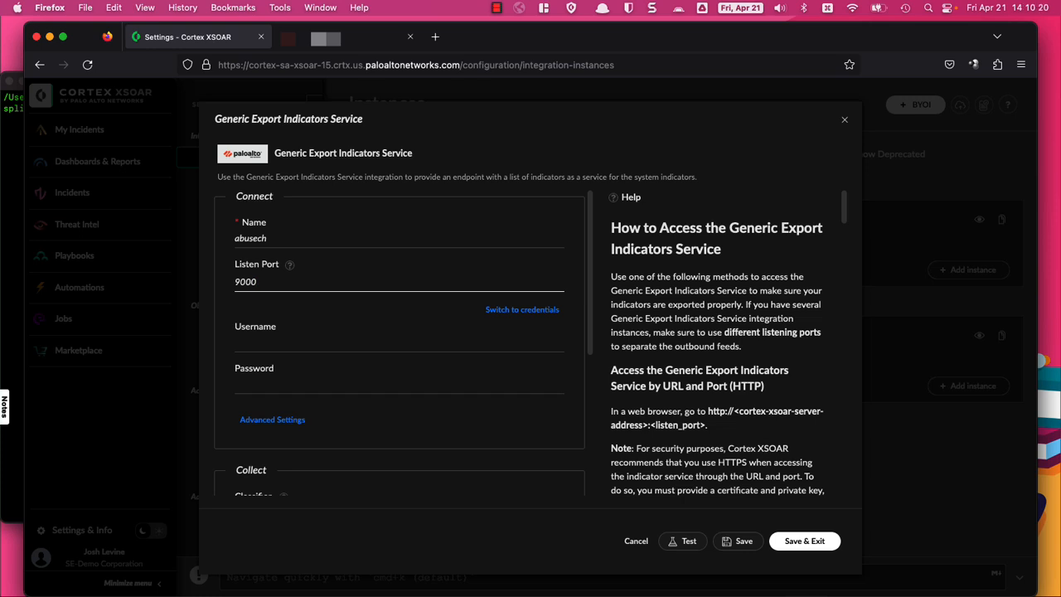
pyautogui.scroll(-1, 330, 340)
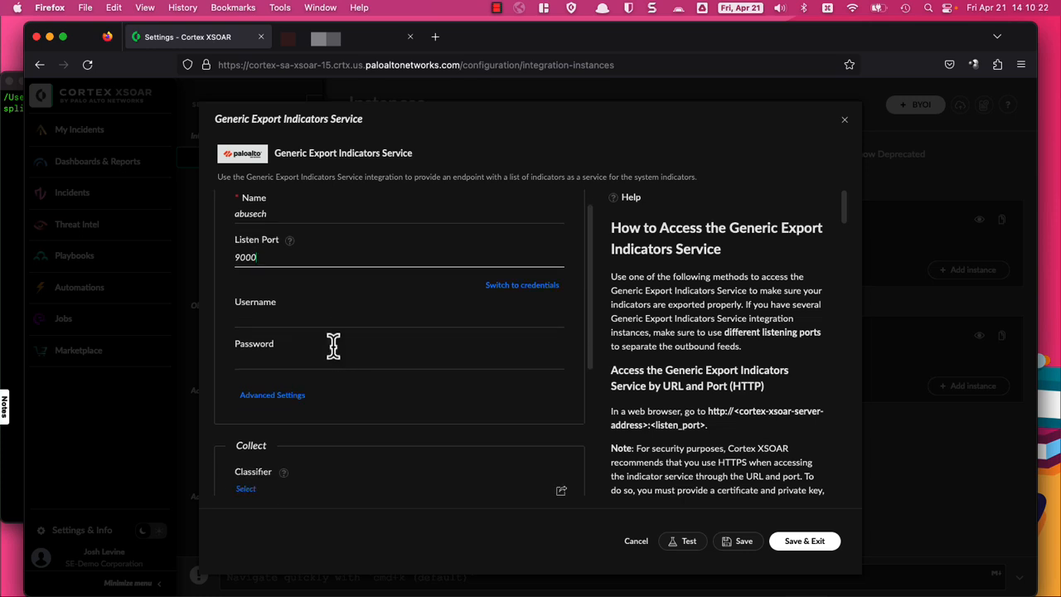
pyautogui.scroll(-1, 334, 352)
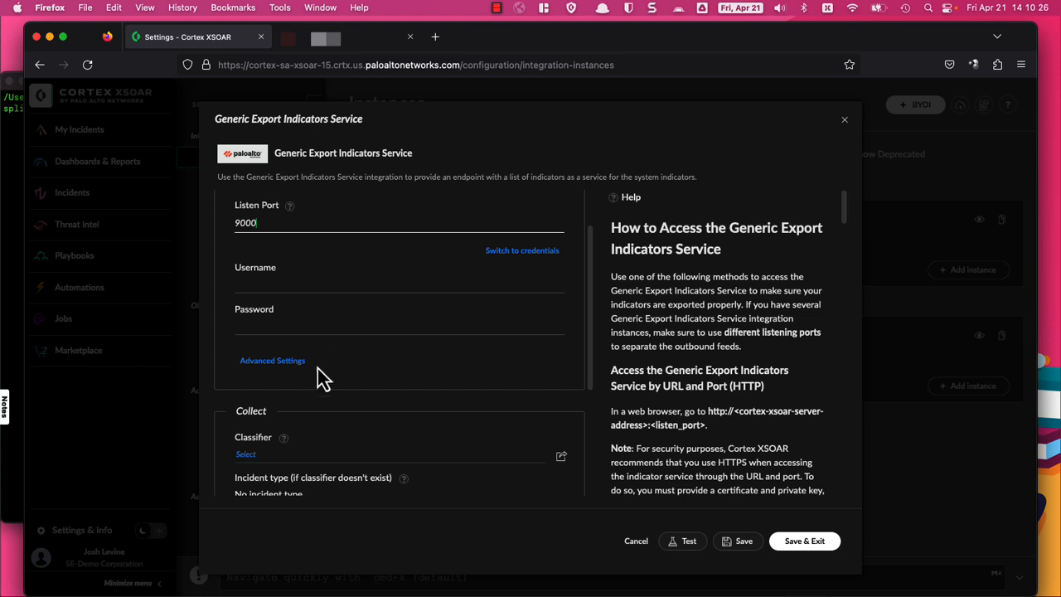
pyautogui.scroll(-1, 320, 373)
pyautogui.scroll(-3, 320, 385)
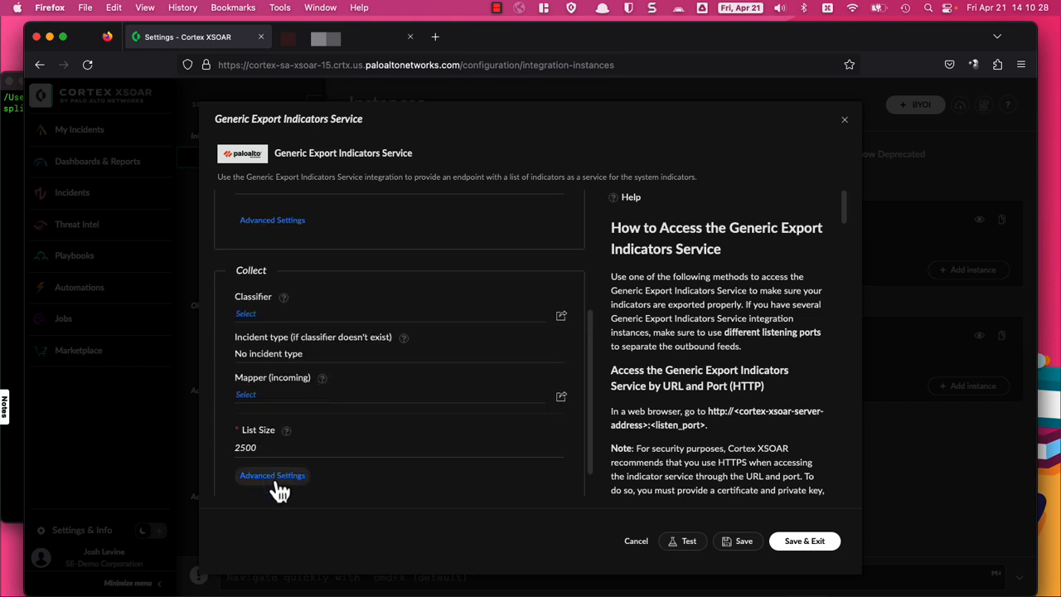
# Step: Paste sourceInstances:Abuse.CH into the Advanced Settings Indicator Query, keeping PAN-OS (text) output format
pyautogui.click(277, 477)
pyautogui.scroll(-4, 403, 407)
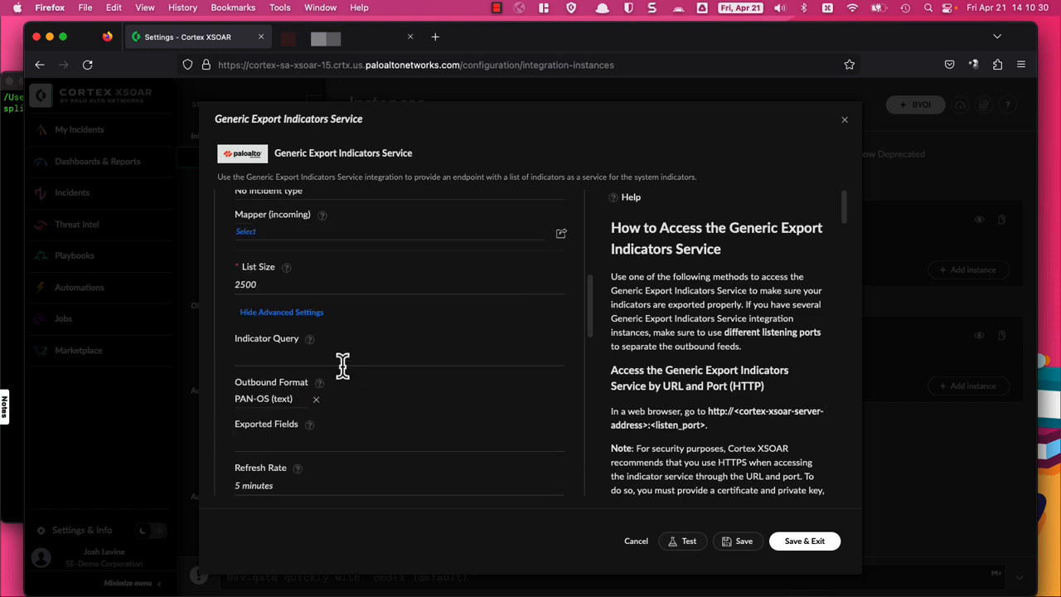
pyautogui.click(293, 354)
pyautogui.press('super+v')
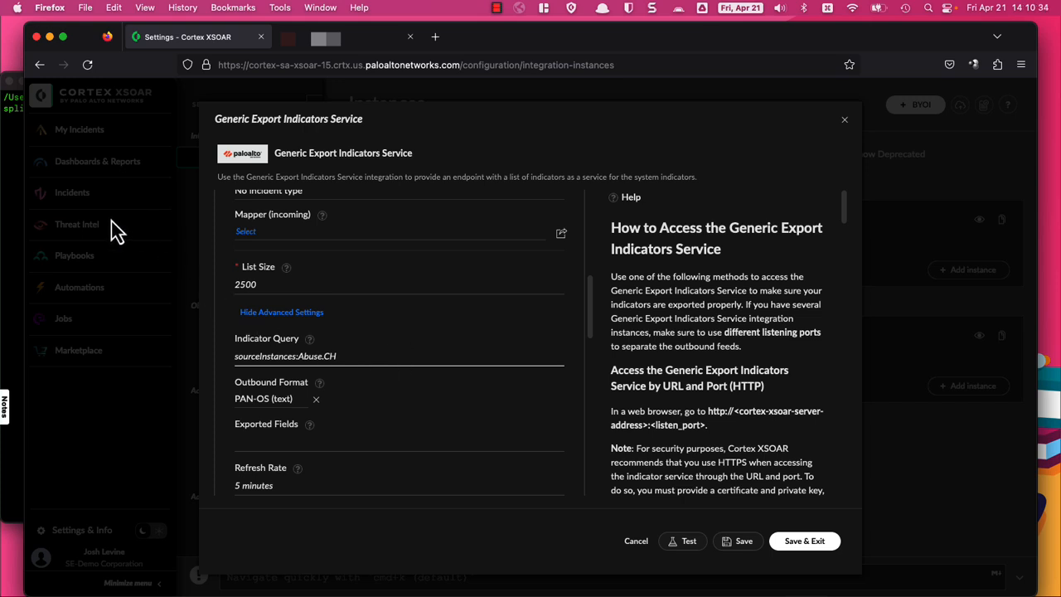
pyautogui.scroll(-1, 433, 346)
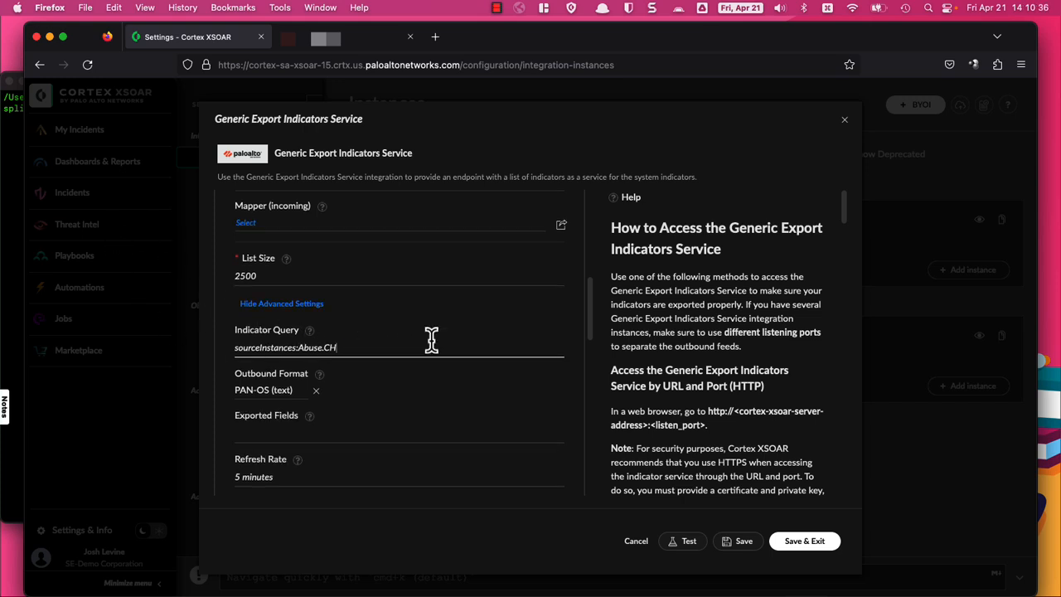
pyautogui.scroll(-1, 431, 340)
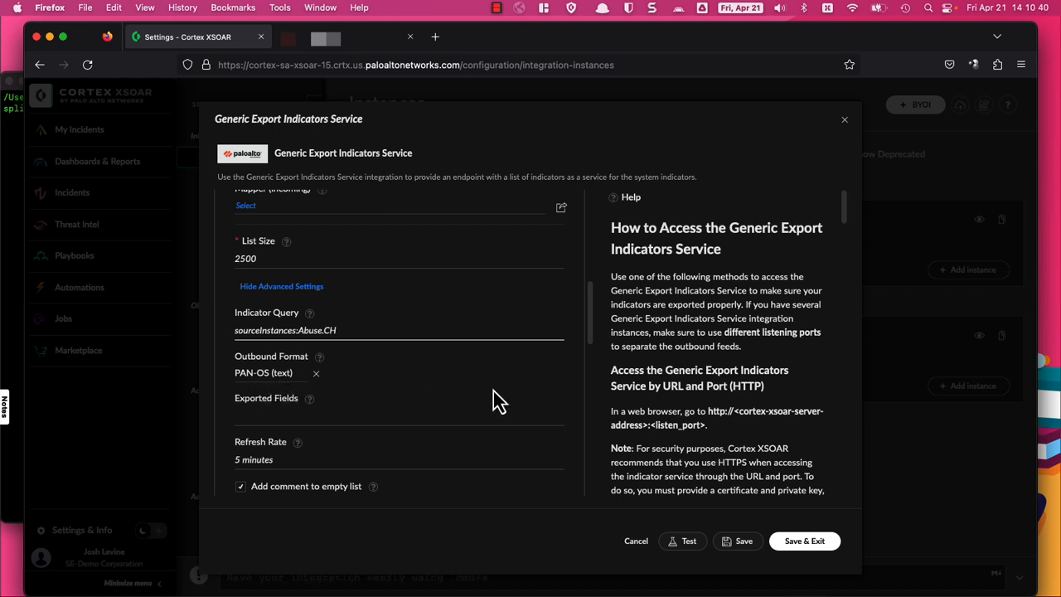
pyautogui.scroll(-5, 484, 390)
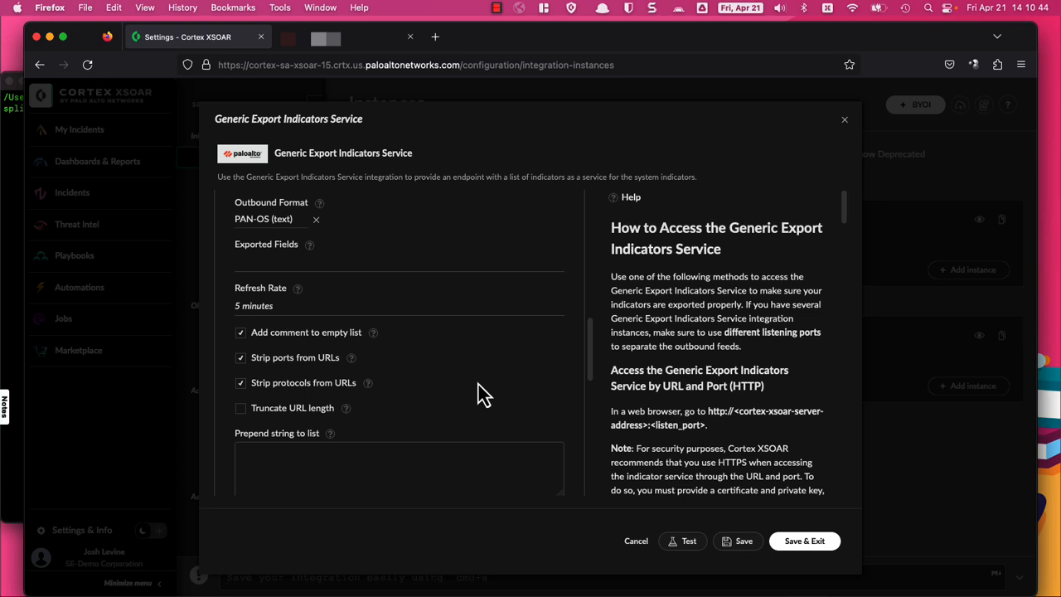
pyautogui.scroll(-8, 484, 395)
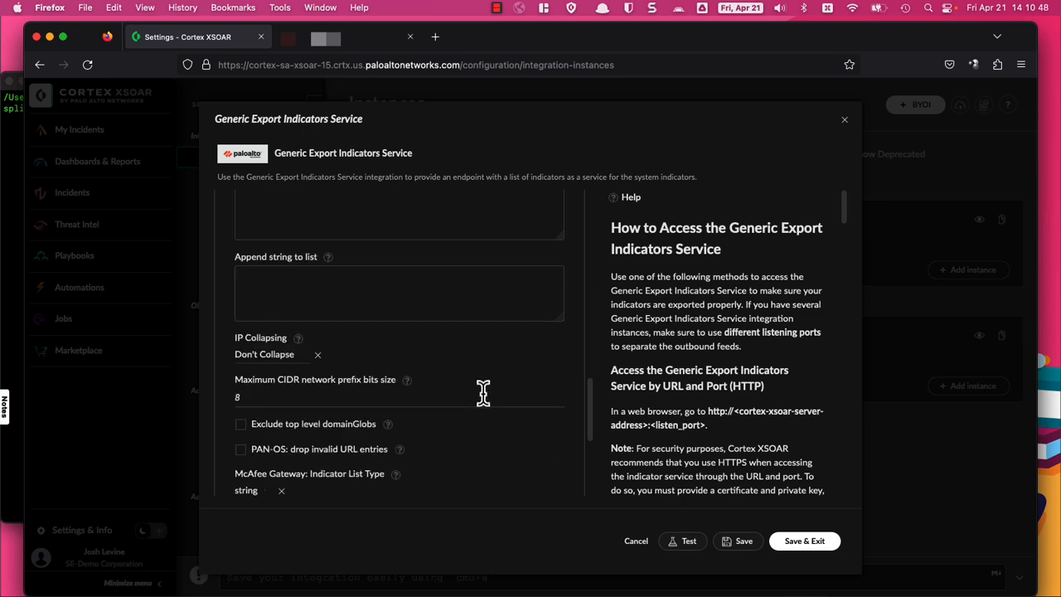
# Step: Test the abusech instance successfully, then save and exit its settings
pyautogui.click(684, 542)
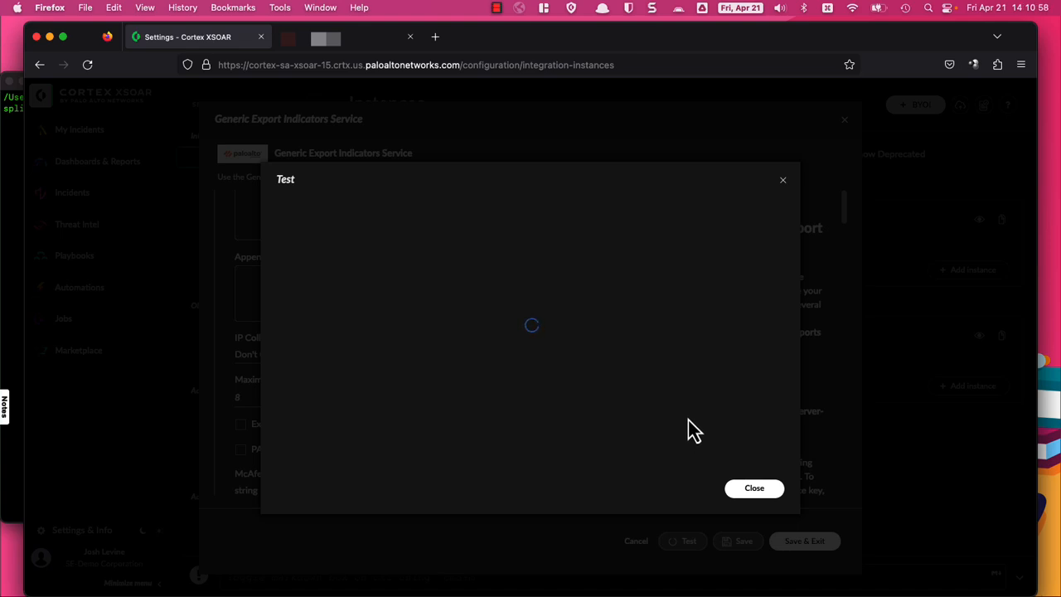
pyautogui.click(764, 492)
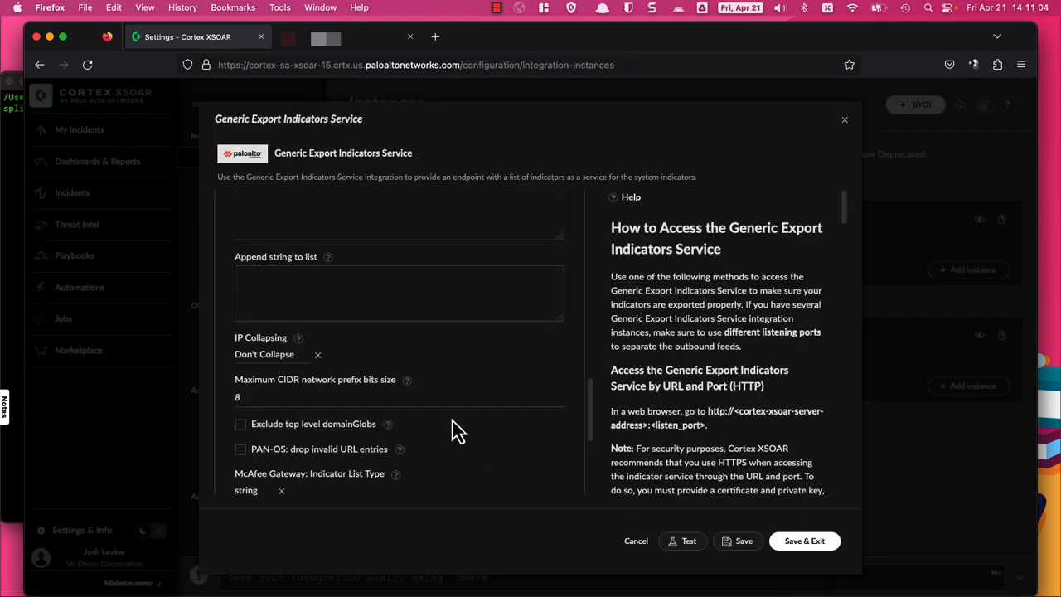
pyautogui.scroll(10, 483, 428)
pyautogui.click(804, 541)
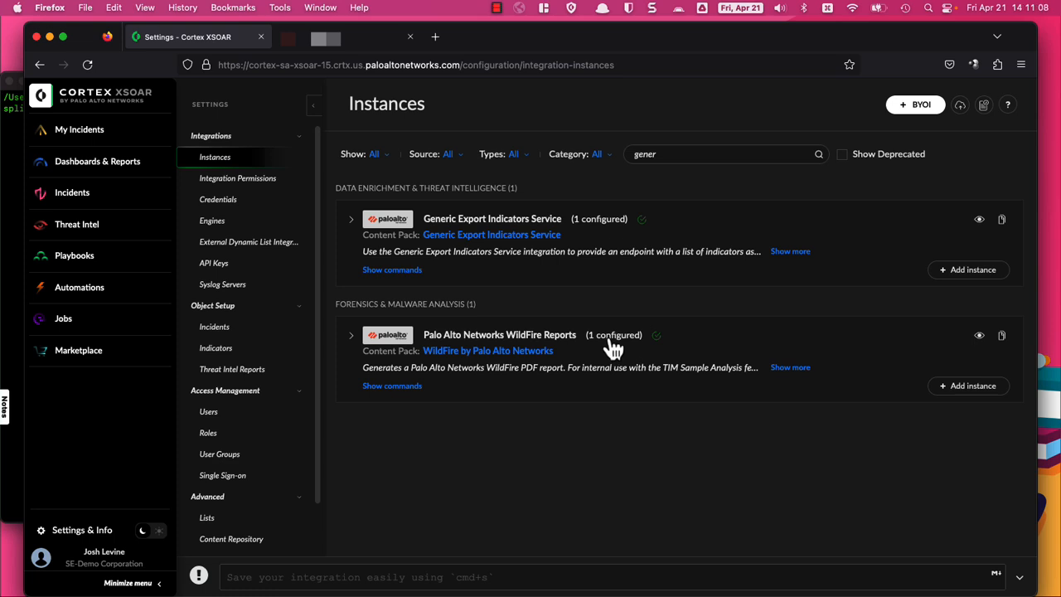
# Step: Expand Generic Export Indicators Service to confirm the enabled abusech instance is listed
pyautogui.click(602, 223)
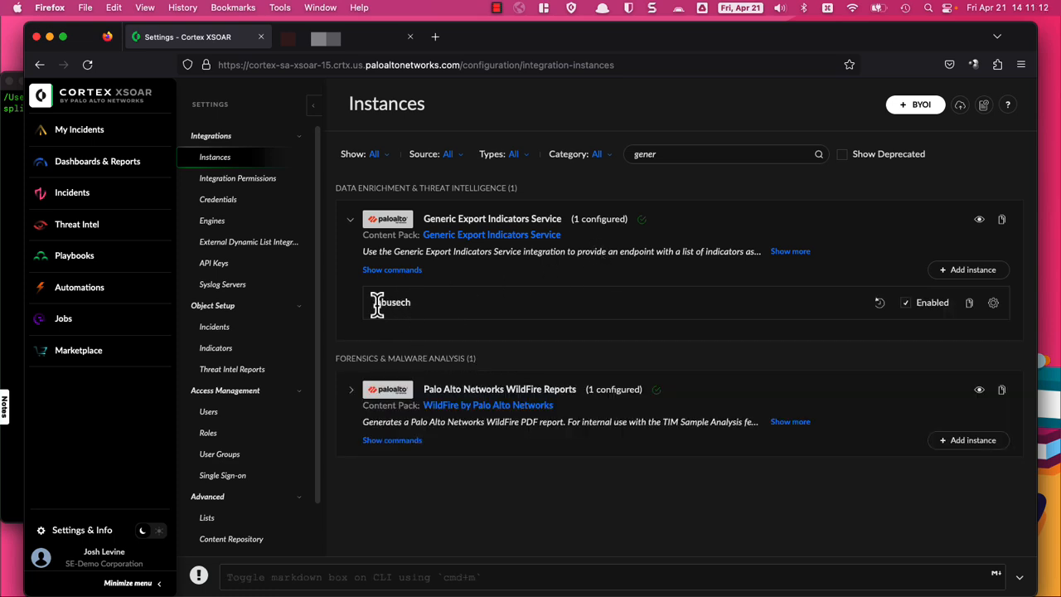
pyautogui.moveTo(377, 306); pyautogui.dragTo(587, 306)
pyautogui.click(605, 304)
# Step: Replace the External Dynamic List credentials with a new username and password and save them
pyautogui.click(270, 257)
pyautogui.moveTo(486, 199); pyautogui.dragTo(352, 210)
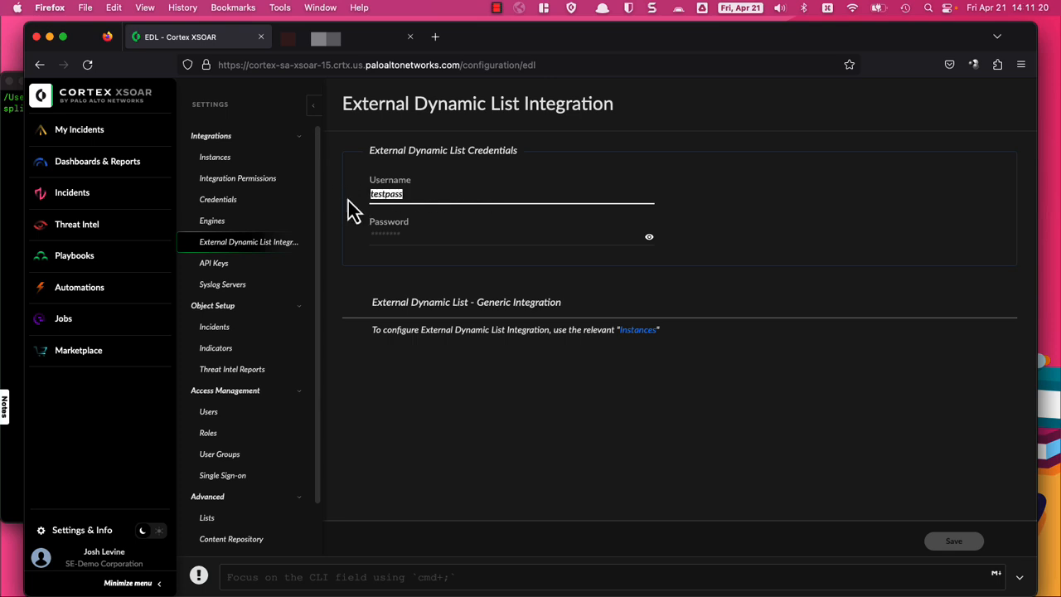
pyautogui.write('testuser')
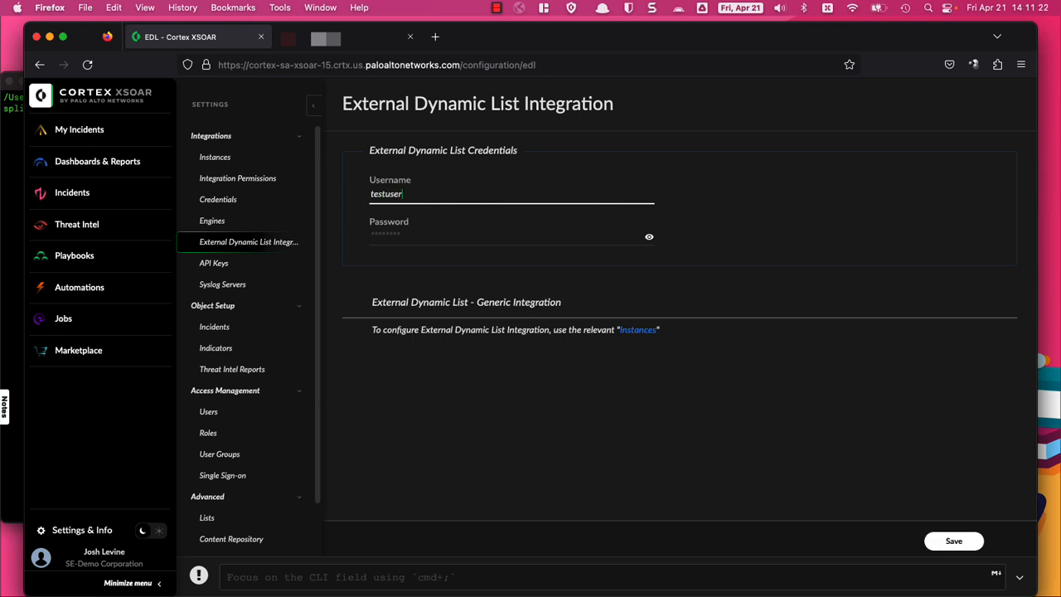
pyautogui.press('Tab')
pyautogui.write('testpa')
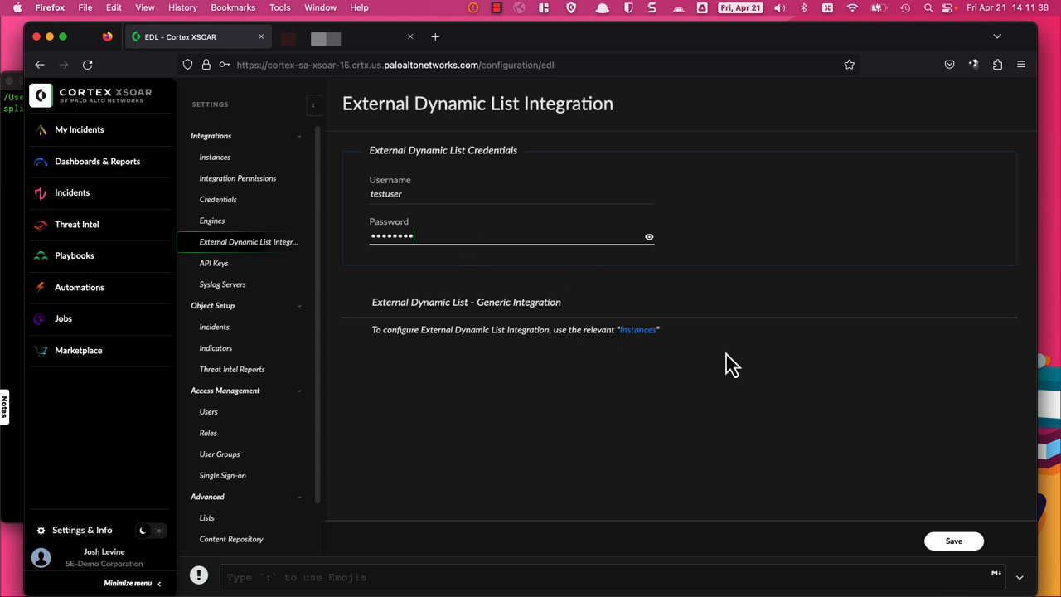
pyautogui.click(963, 541)
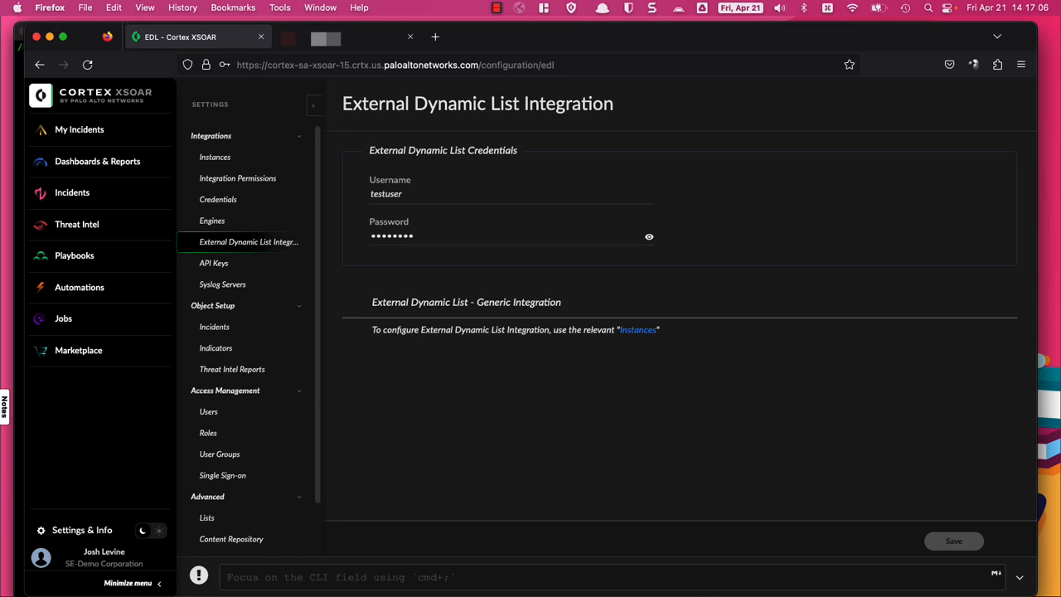
# Step: In Terminal, rerun the curl -u request to the /xsoar/instance/execute/abusech EDL URL to fetch the IPs
pyautogui.press('super+Tab')
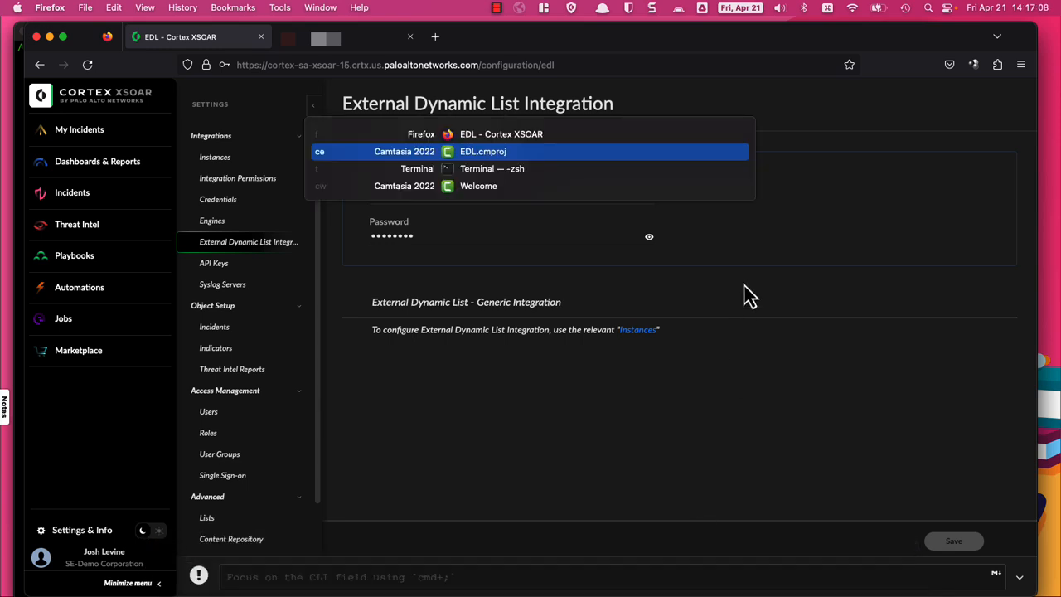
pyautogui.press('super+Tab')
pyautogui.press('Up')
pyautogui.press('Up')
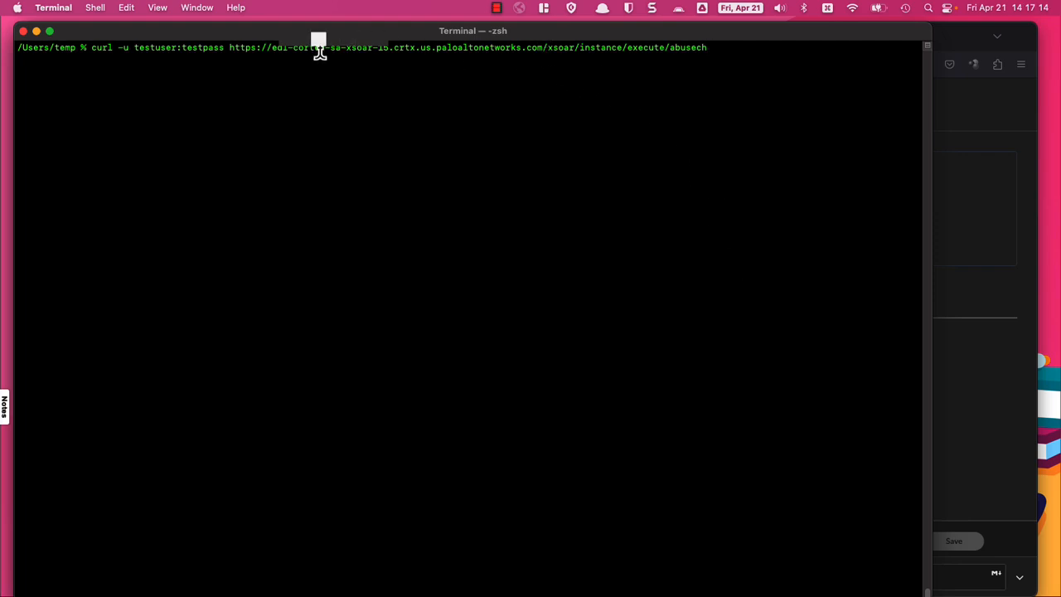
pyautogui.moveTo(271, 47); pyautogui.dragTo(295, 54)
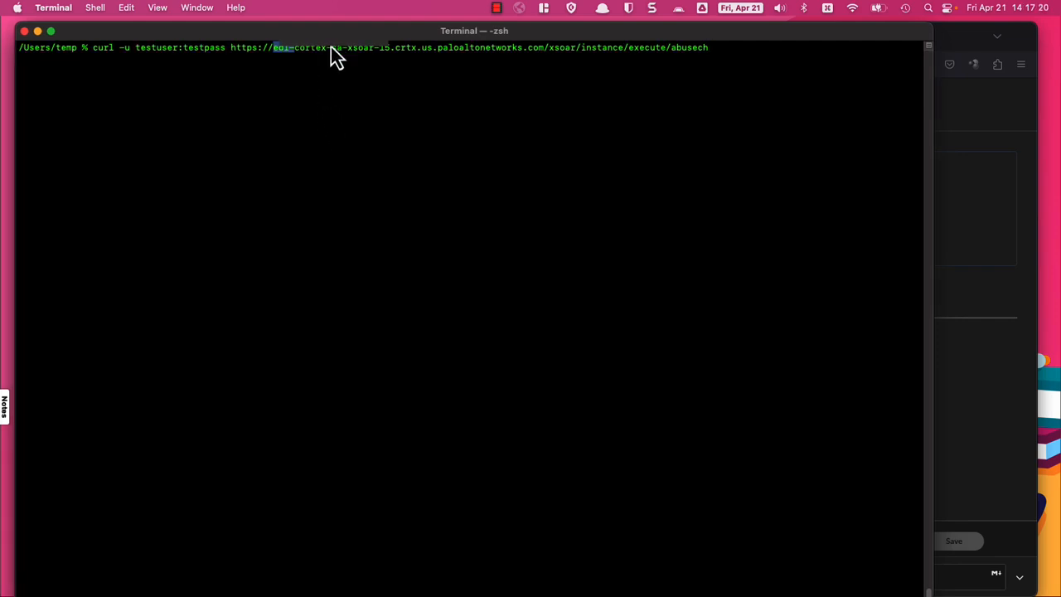
pyautogui.moveTo(330, 30); pyautogui.dragTo(331, 105)
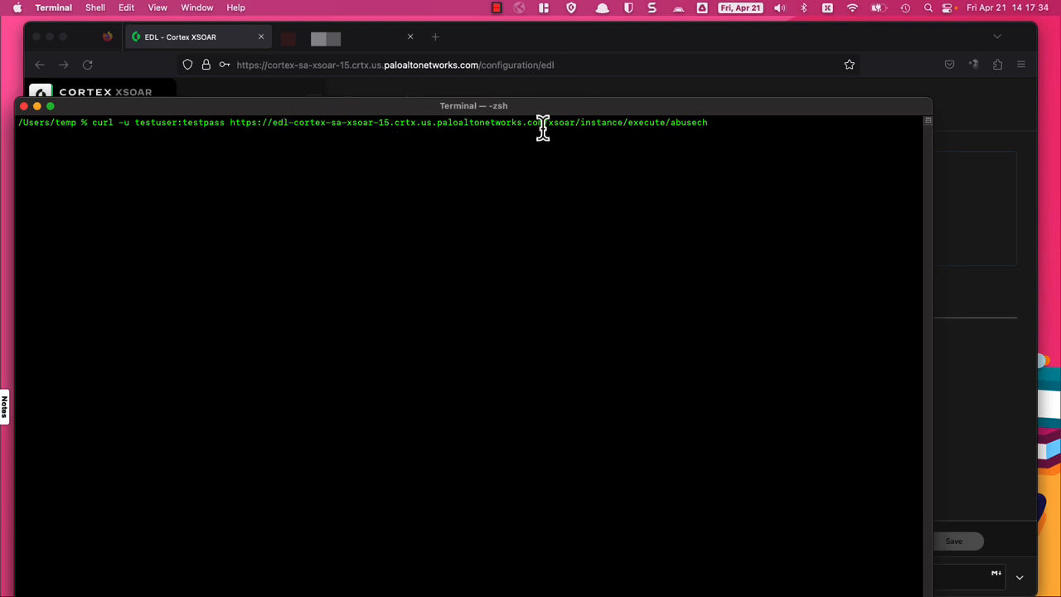
pyautogui.moveTo(543, 128); pyautogui.dragTo(713, 128)
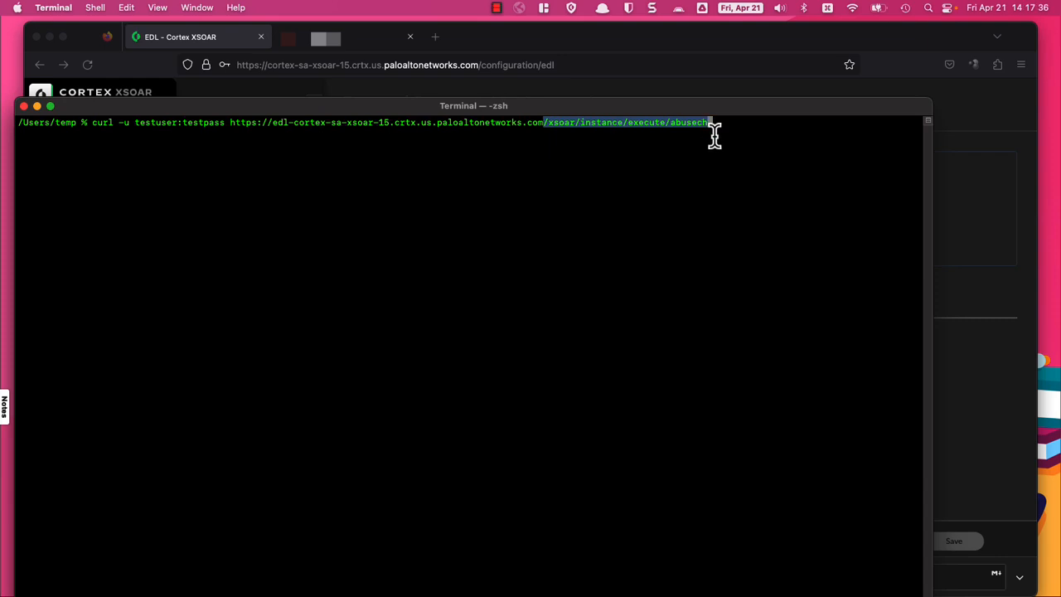
pyautogui.click(729, 191)
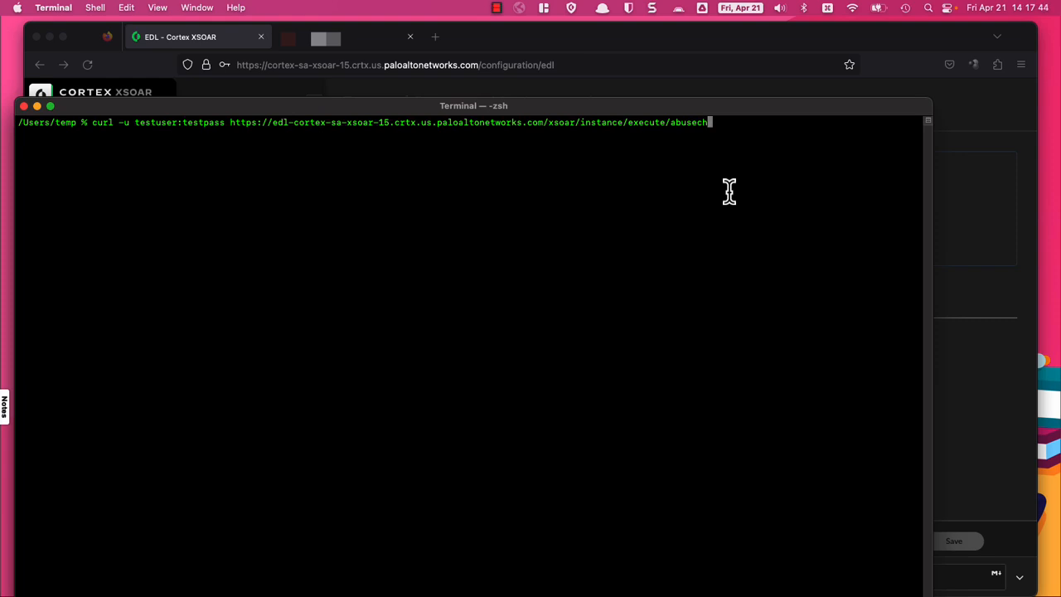
pyautogui.moveTo(758, 117); pyautogui.dragTo(761, 44)
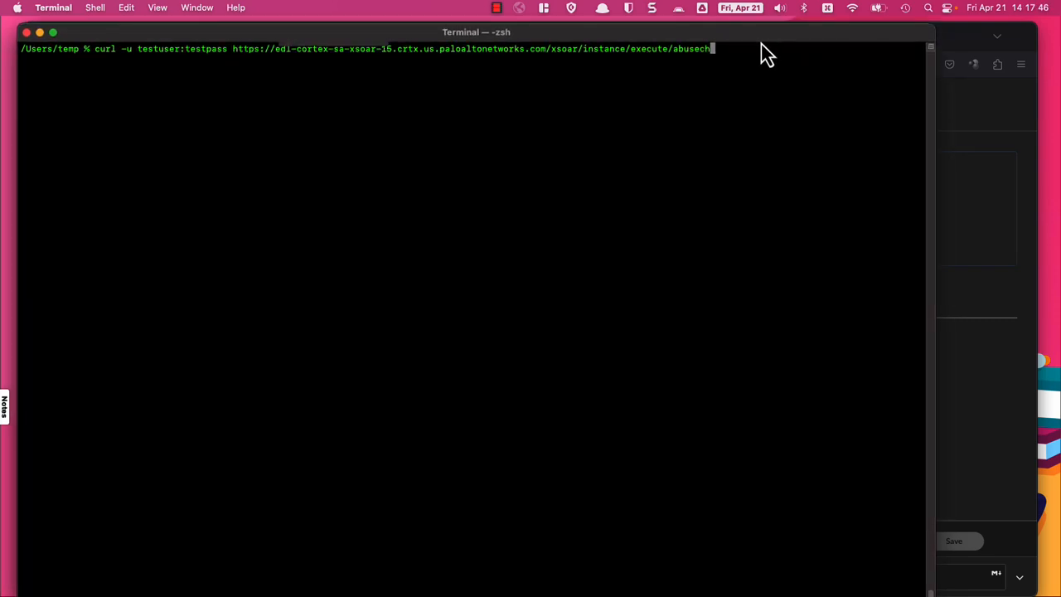
pyautogui.press('Return')
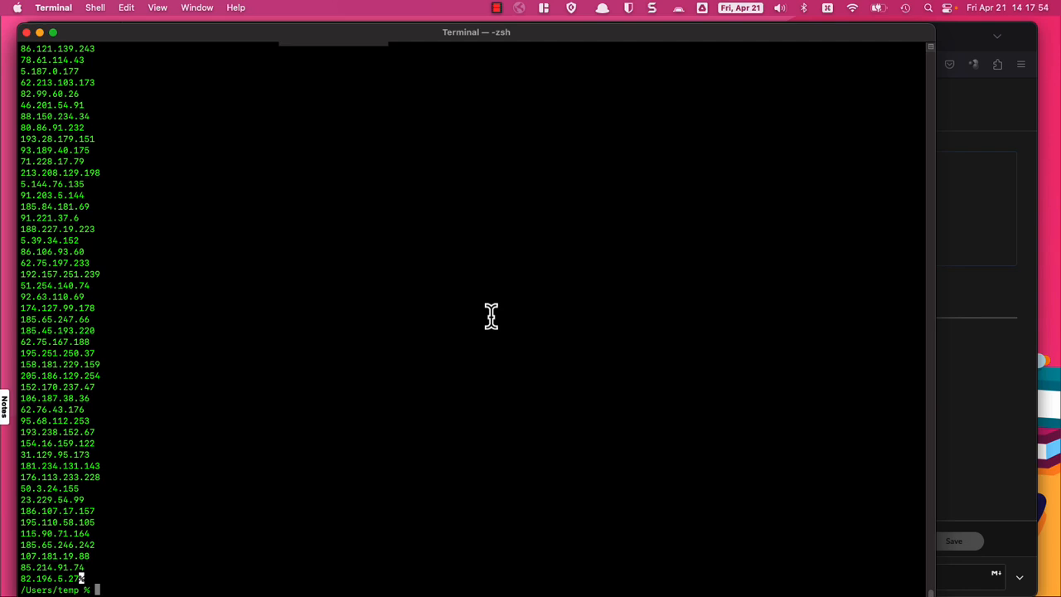
# Step: Clear Terminal and run openssl s_client -showcerts piped through sed and split on the EDL host
pyautogui.press('super+k')
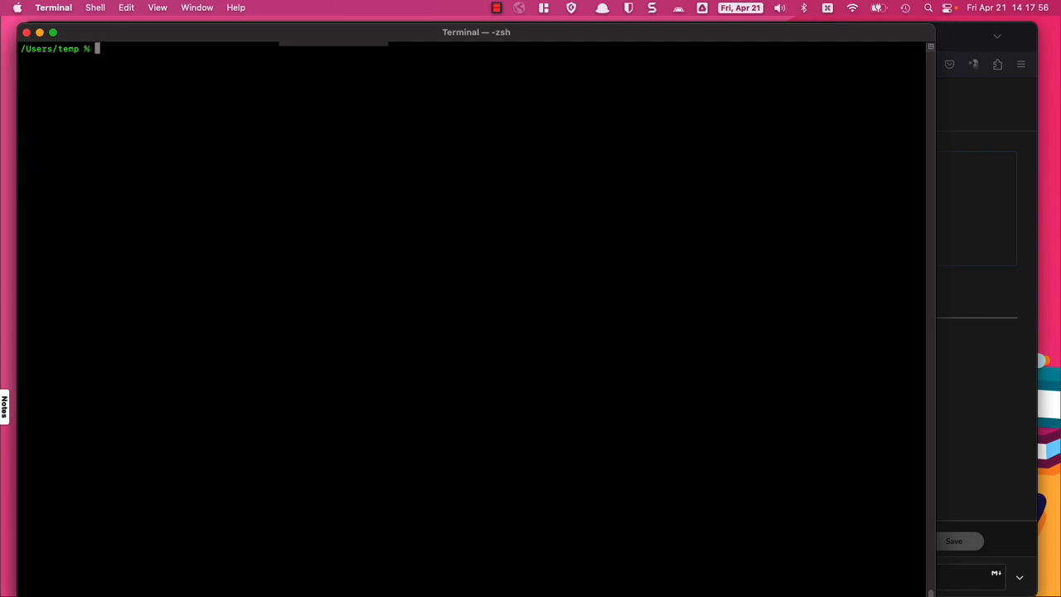
pyautogui.press('Up')
pyautogui.press('Up')
pyautogui.press('Up')
pyautogui.press('Up')
pyautogui.press('Up')
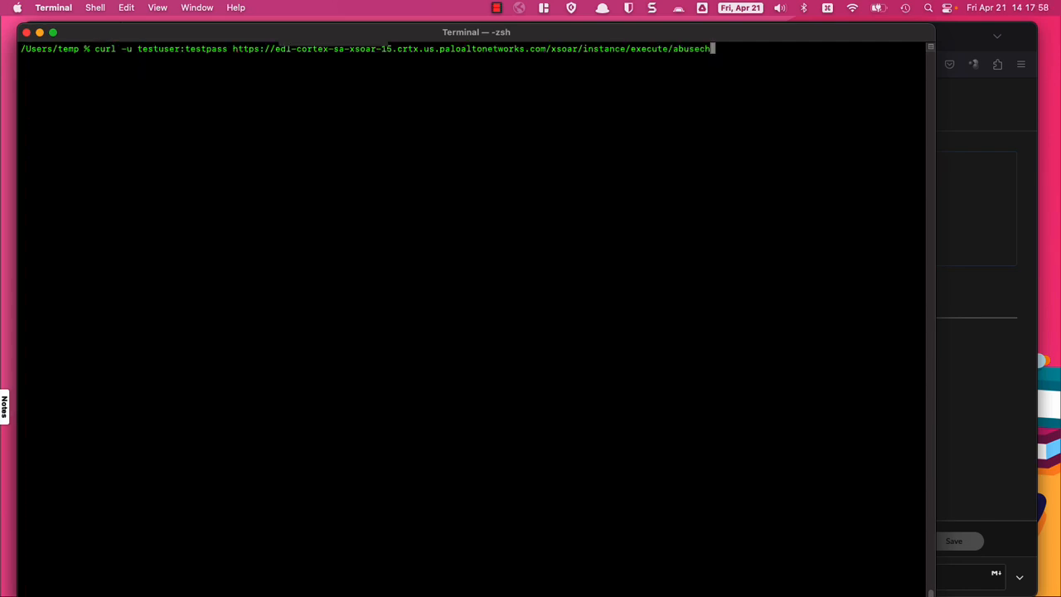
pyautogui.press('Up')
pyautogui.press('Up')
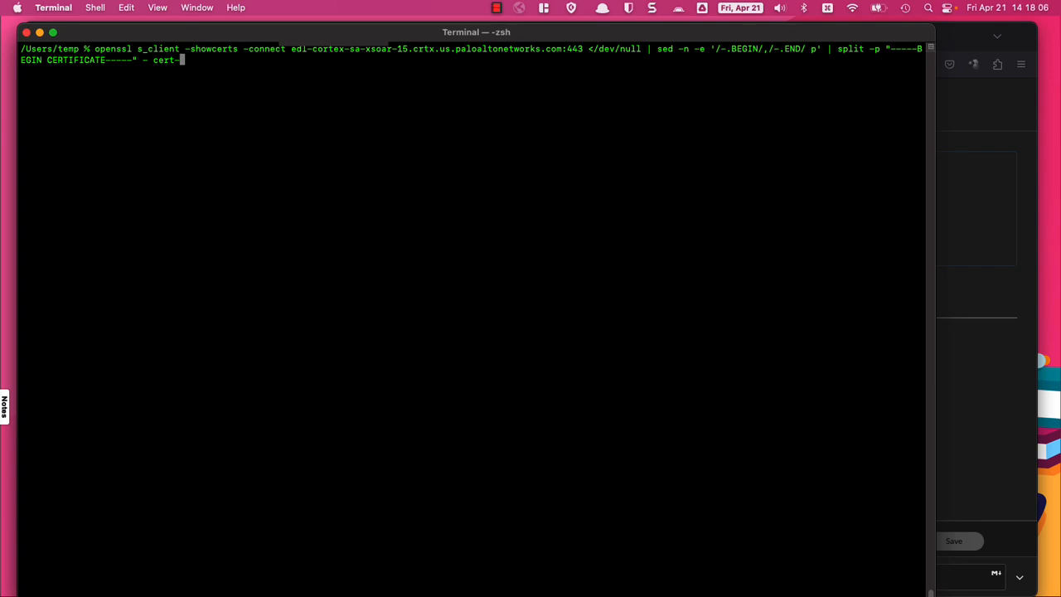
pyautogui.moveTo(291, 49); pyautogui.dragTo(589, 55)
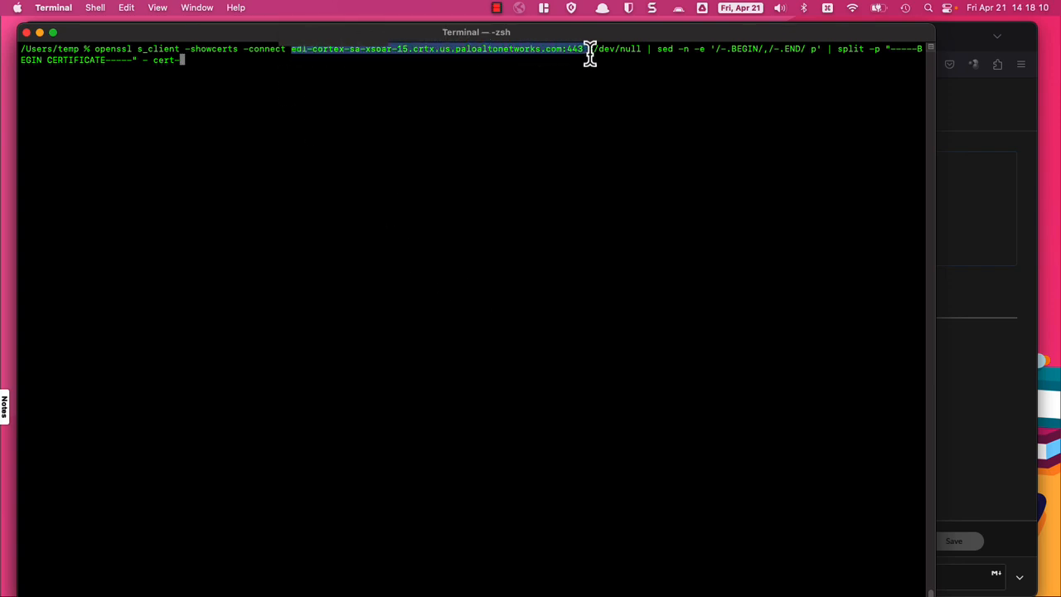
pyautogui.click(540, 145)
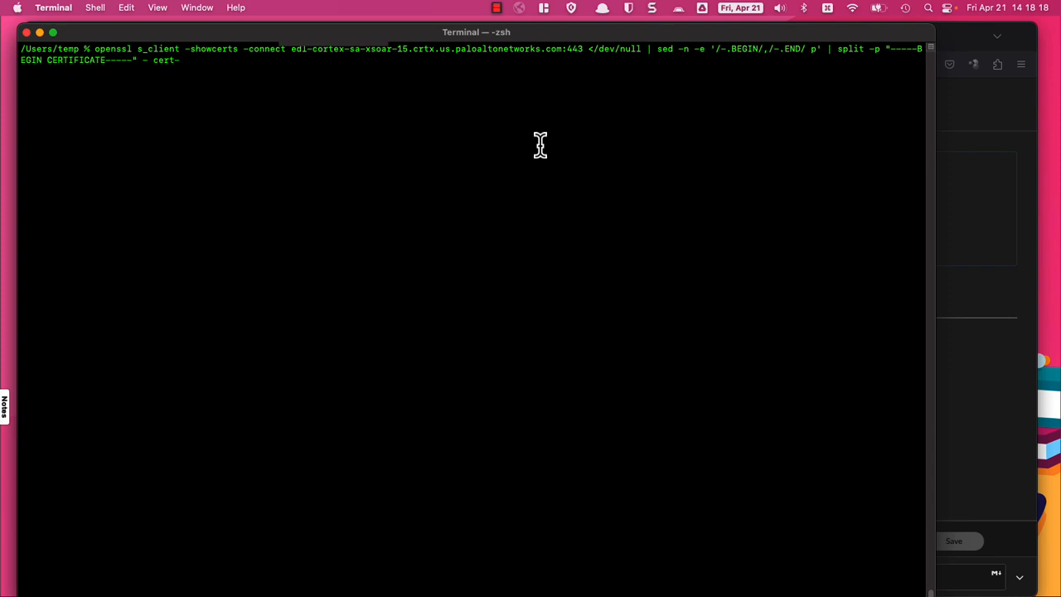
pyautogui.press('Return')
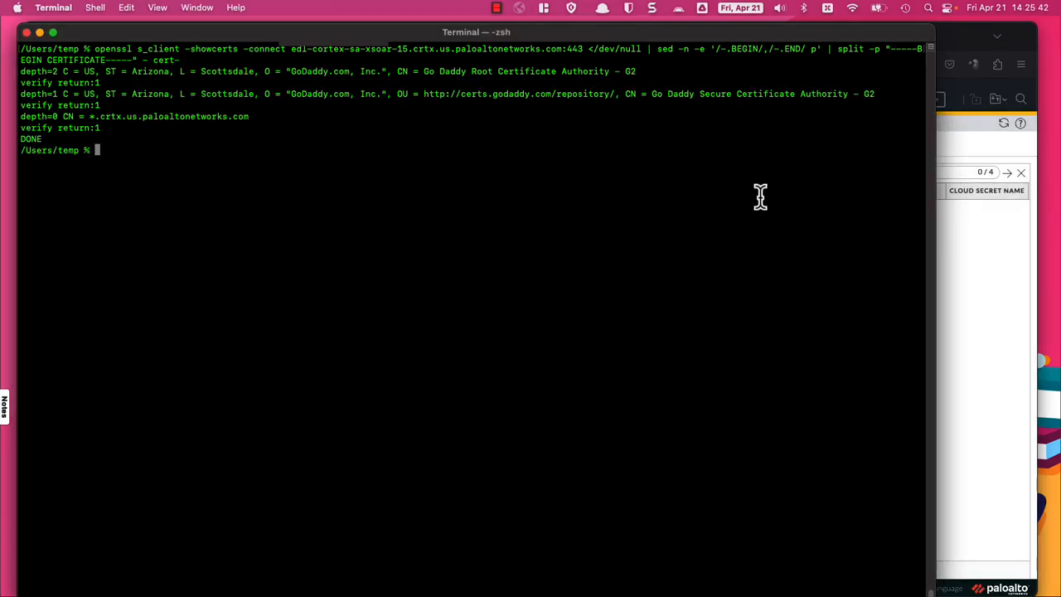
# Step: List the directory with ls to confirm cert-aa, cert-ab, cert-ac and cert-ad were saved
pyautogui.write('ls')
pyautogui.press('Return')
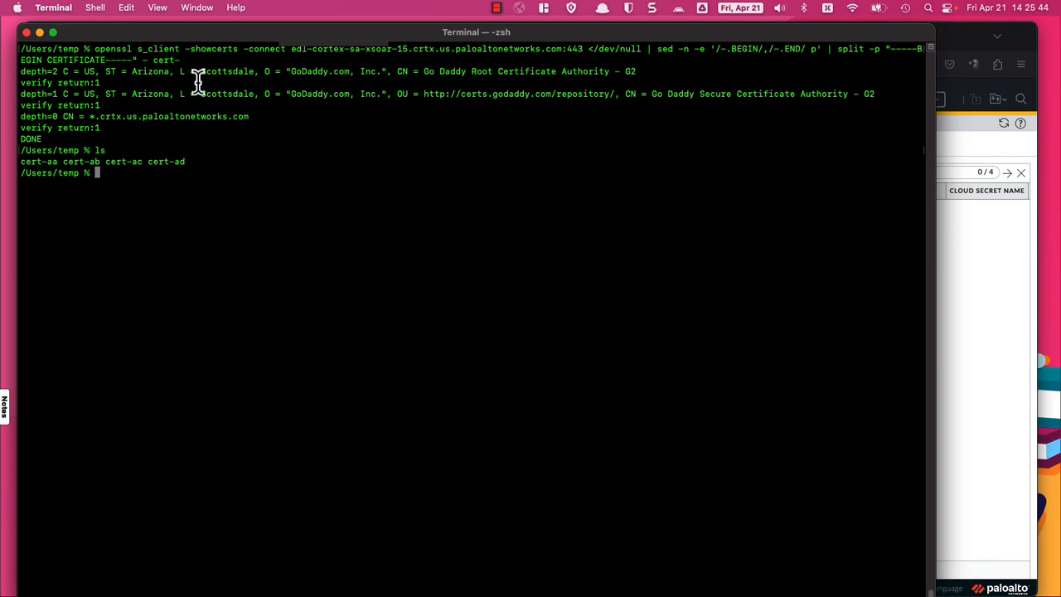
pyautogui.moveTo(21, 161); pyautogui.dragTo(187, 163)
pyautogui.click(258, 218)
pyautogui.moveTo(313, 50); pyautogui.dragTo(583, 42)
pyautogui.click(363, 253)
pyautogui.click(992, 260)
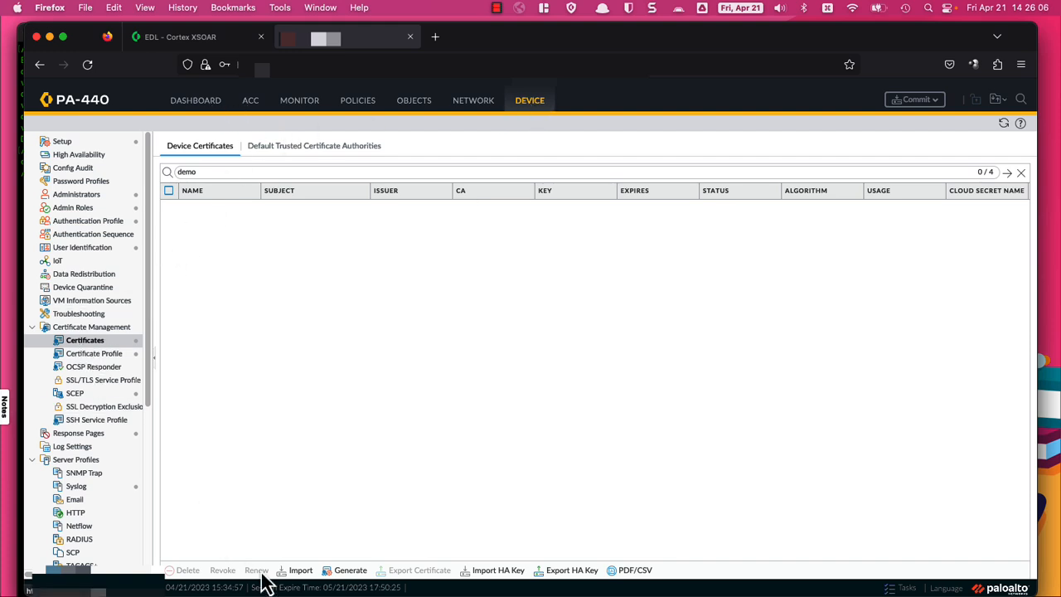
# Step: Import cert-aa as a Base64 PEM certificate named democert1
pyautogui.click(300, 570)
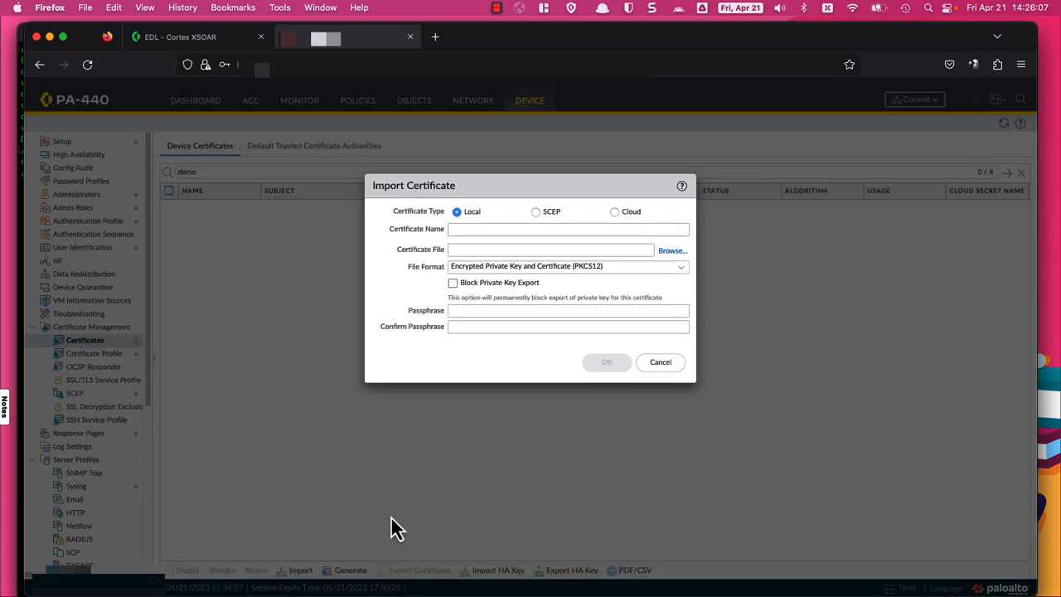
pyautogui.click(681, 266)
pyautogui.click(529, 286)
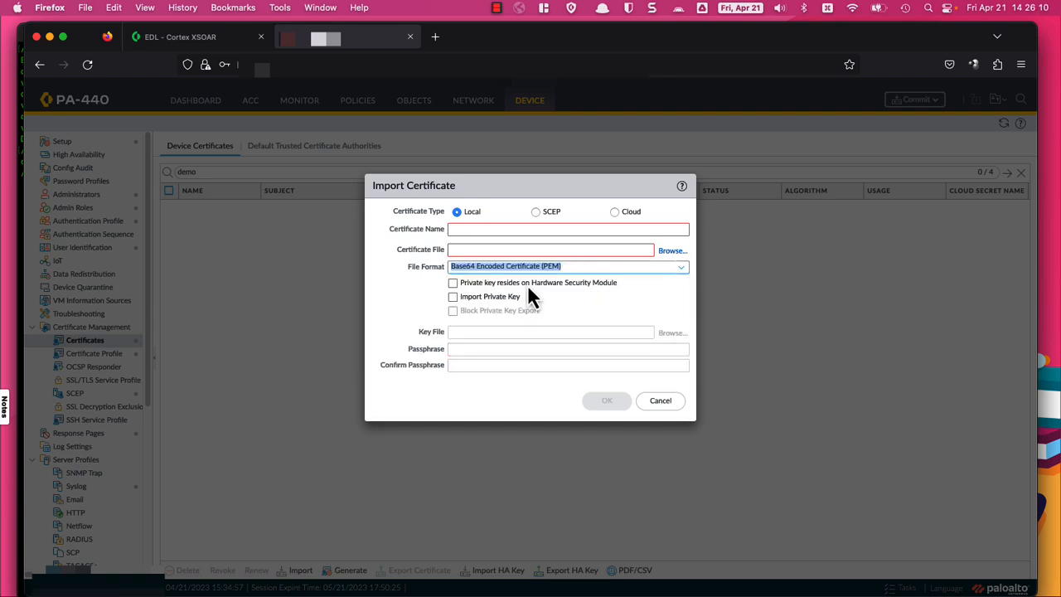
pyautogui.click(570, 267)
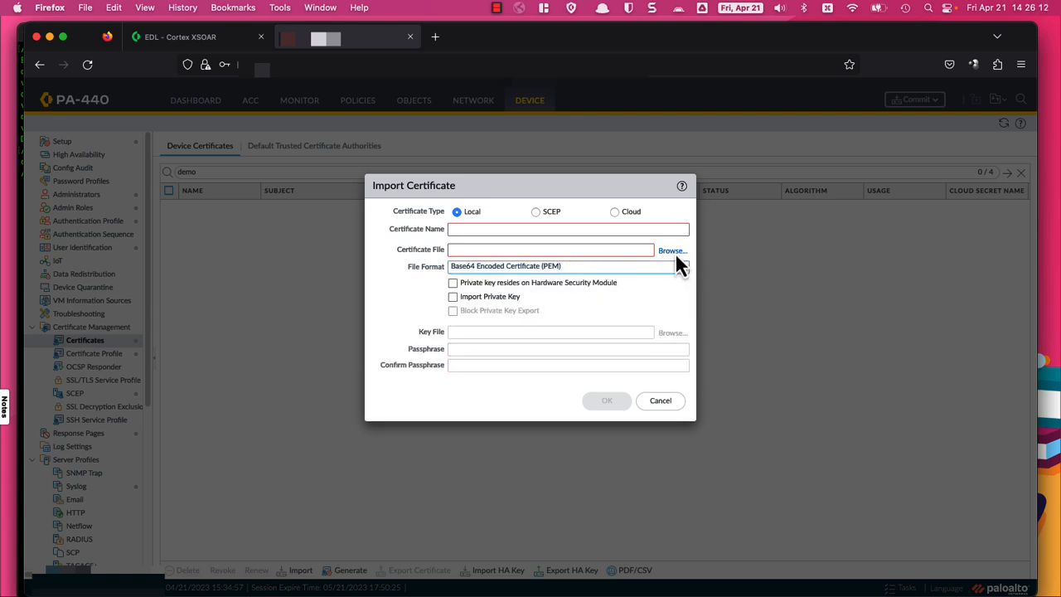
pyautogui.click(673, 251)
pyautogui.doubleClick(401, 176)
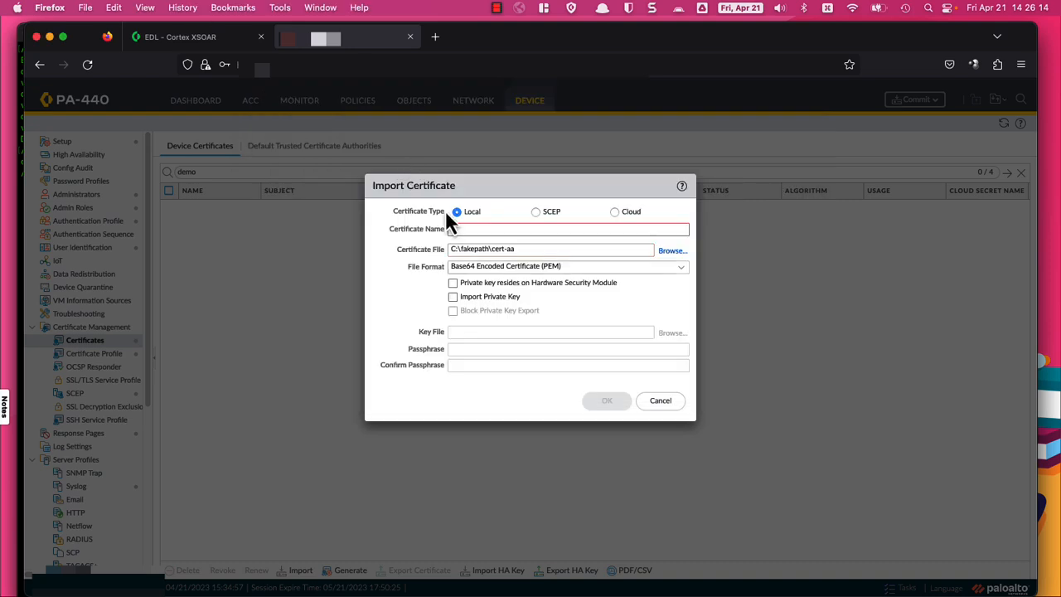
pyautogui.click(464, 230)
pyautogui.write('demo')
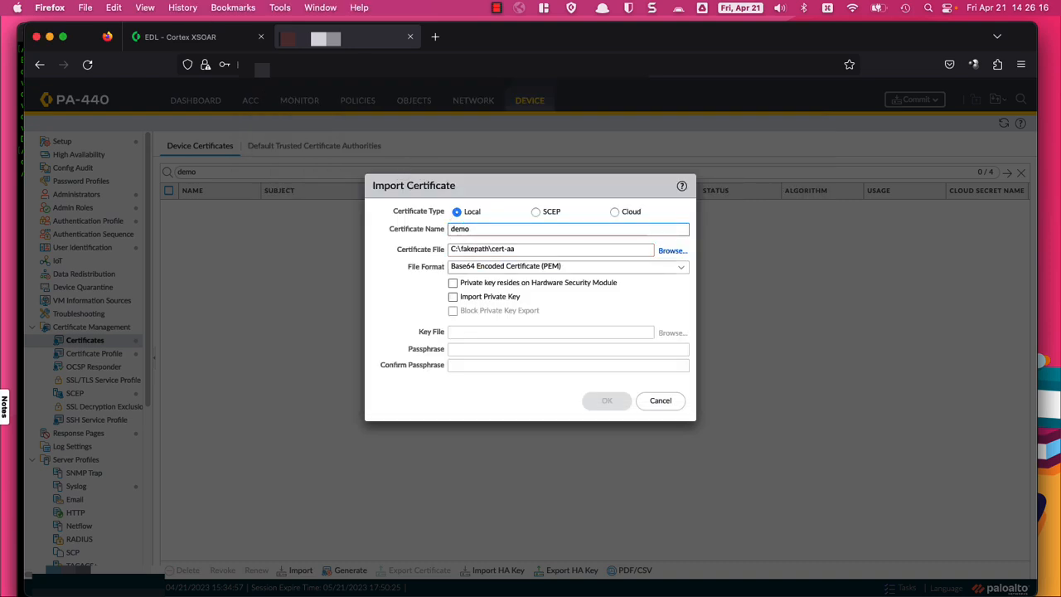
pyautogui.write('cert1')
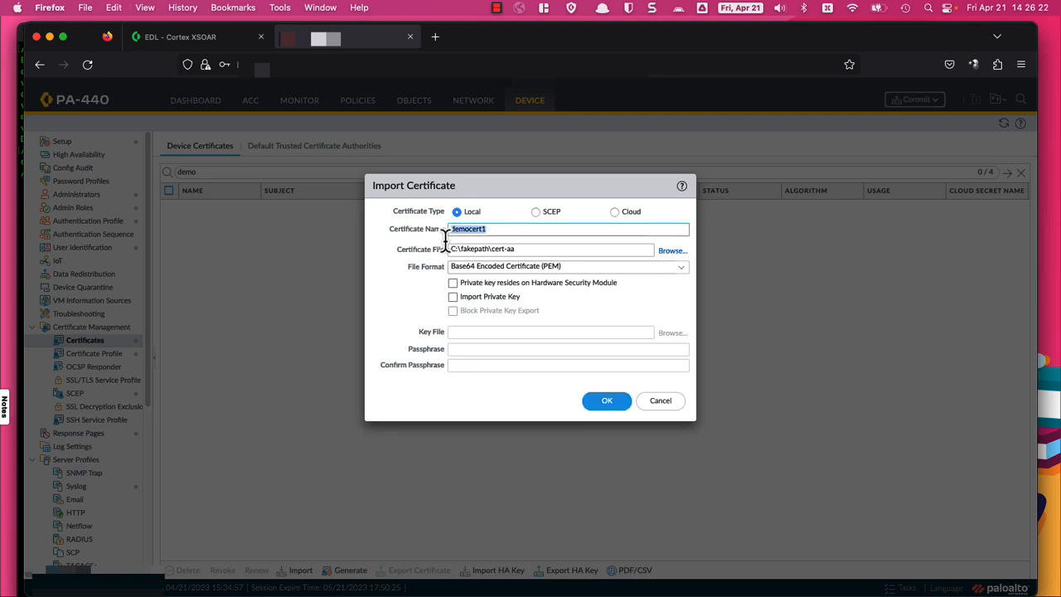
pyautogui.click(605, 403)
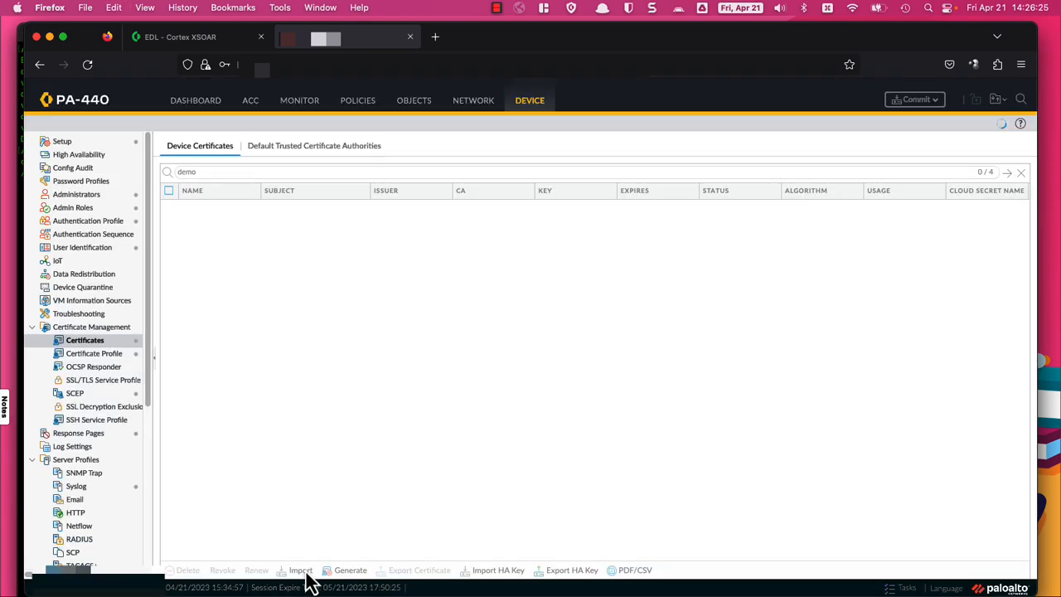
# Step: Import cert-ab as a Base64 PEM certificate named democert2
pyautogui.click(301, 570)
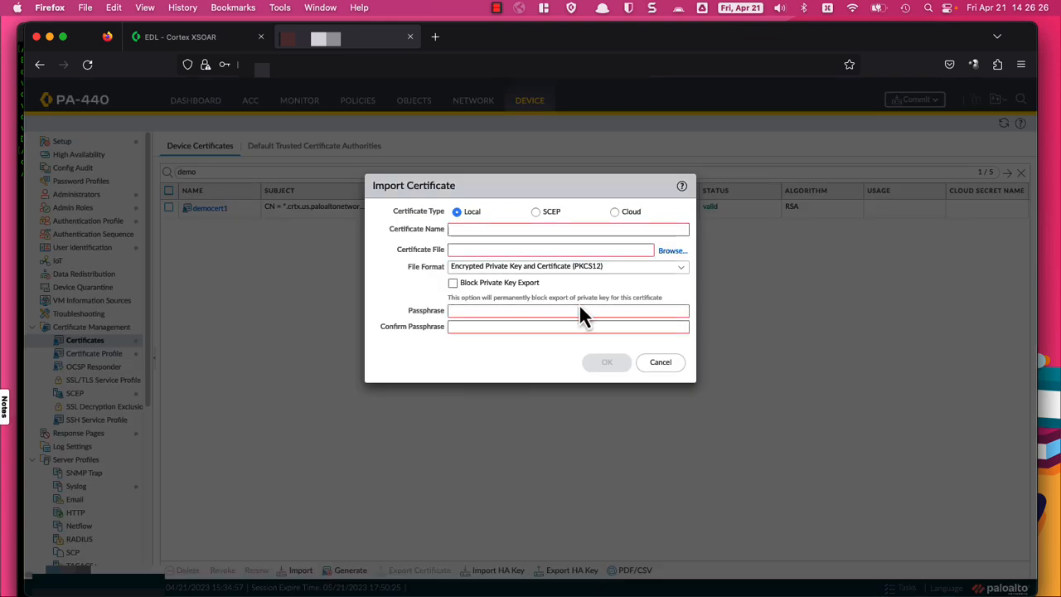
pyautogui.click(673, 251)
pyautogui.doubleClick(471, 174)
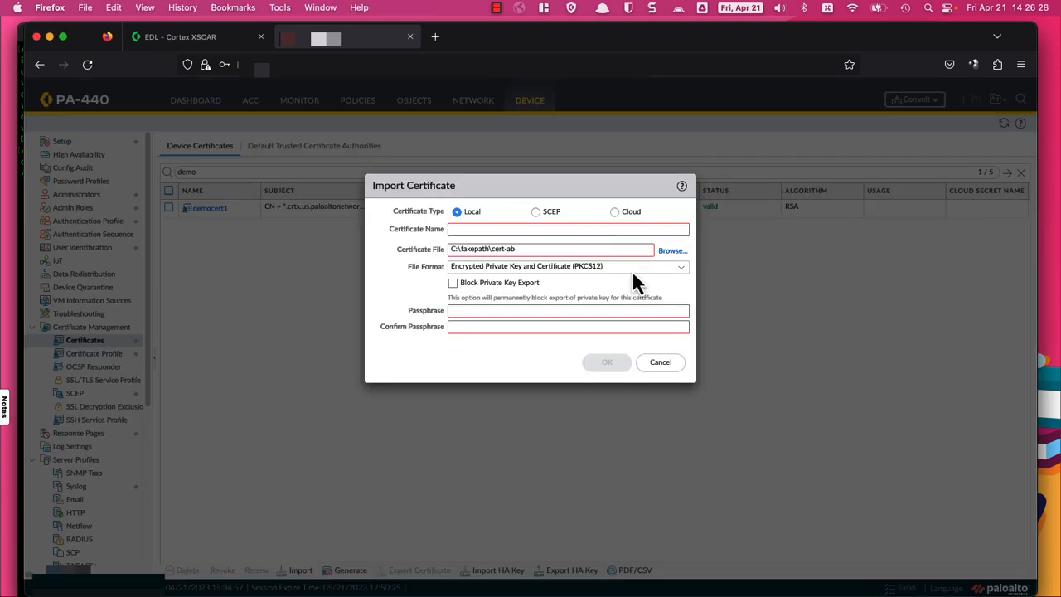
pyautogui.click(680, 277)
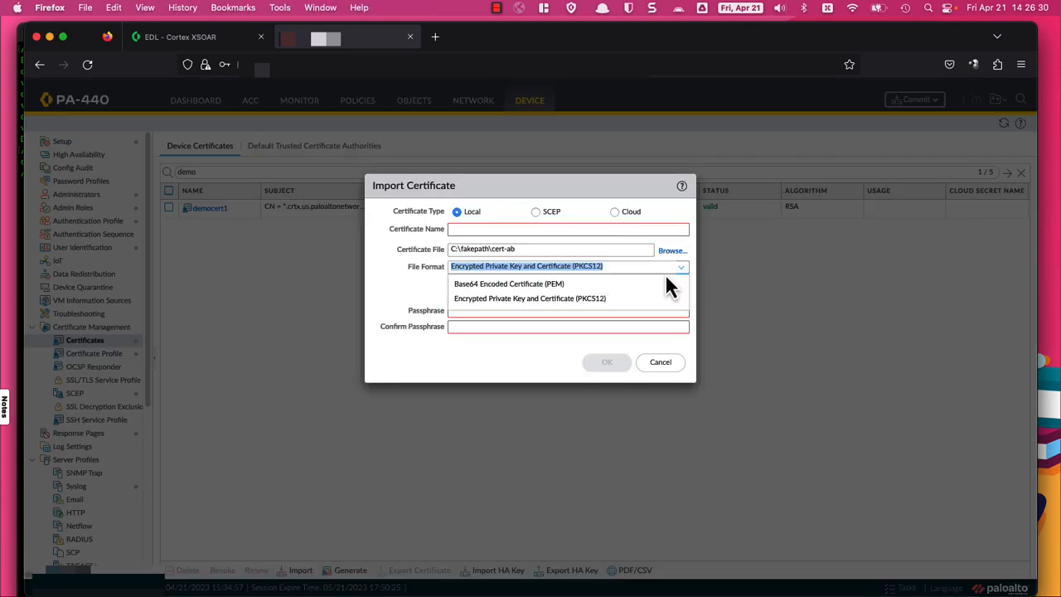
pyautogui.click(584, 280)
pyautogui.click(561, 230)
pyautogui.write('democert1')
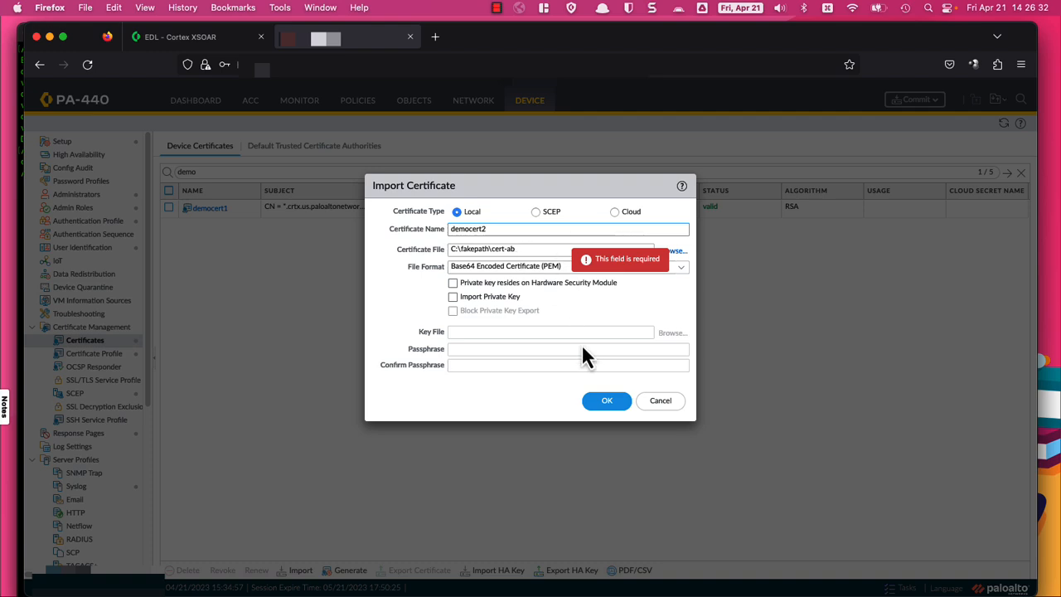
pyautogui.click(609, 399)
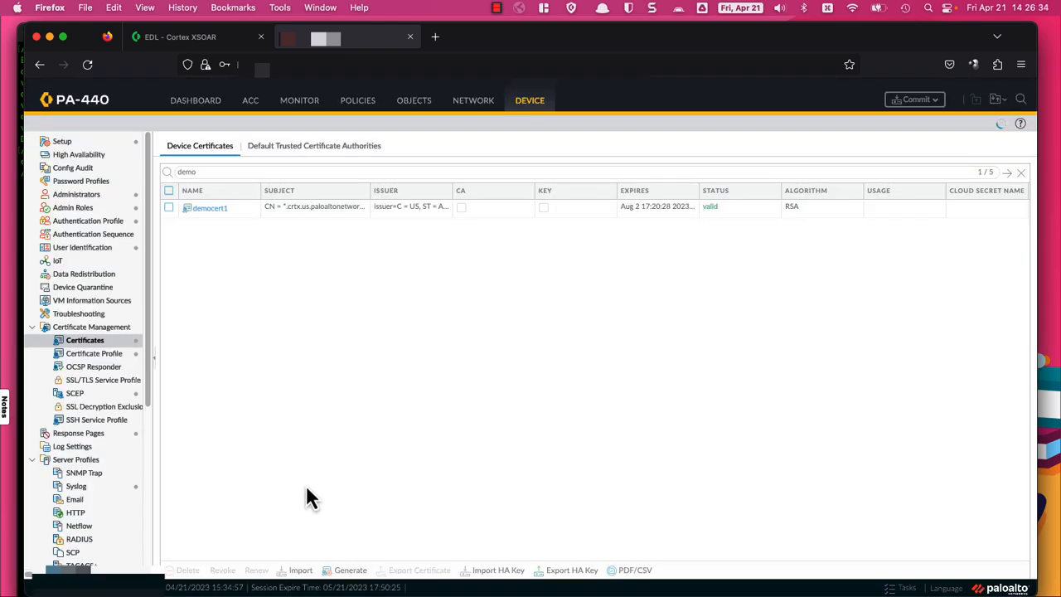
# Step: Import cert-ac as a Base64 PEM certificate named democert3
pyautogui.click(297, 571)
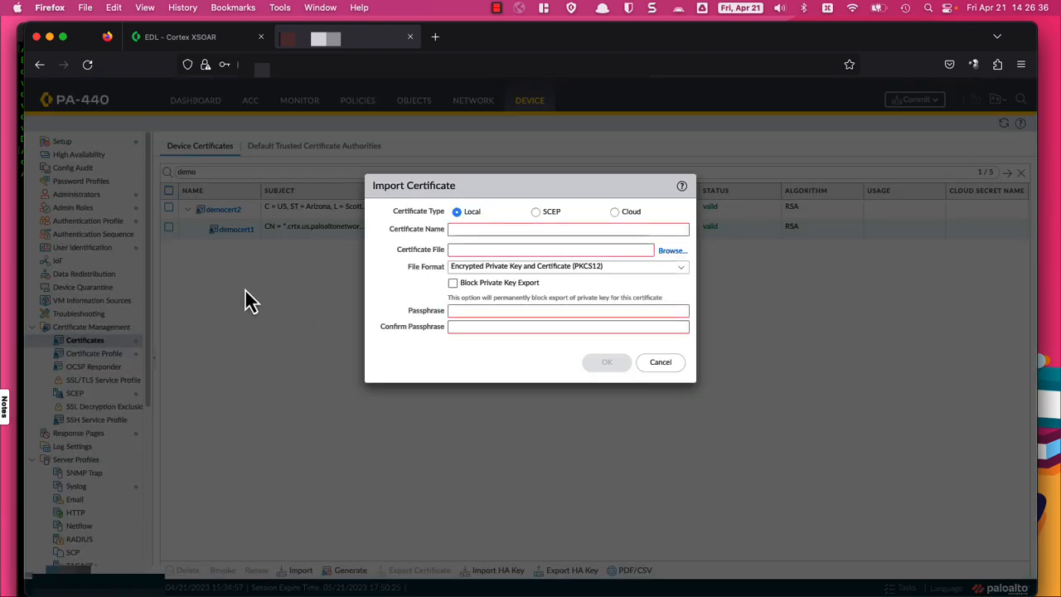
pyautogui.click(653, 235)
pyautogui.write('democert3')
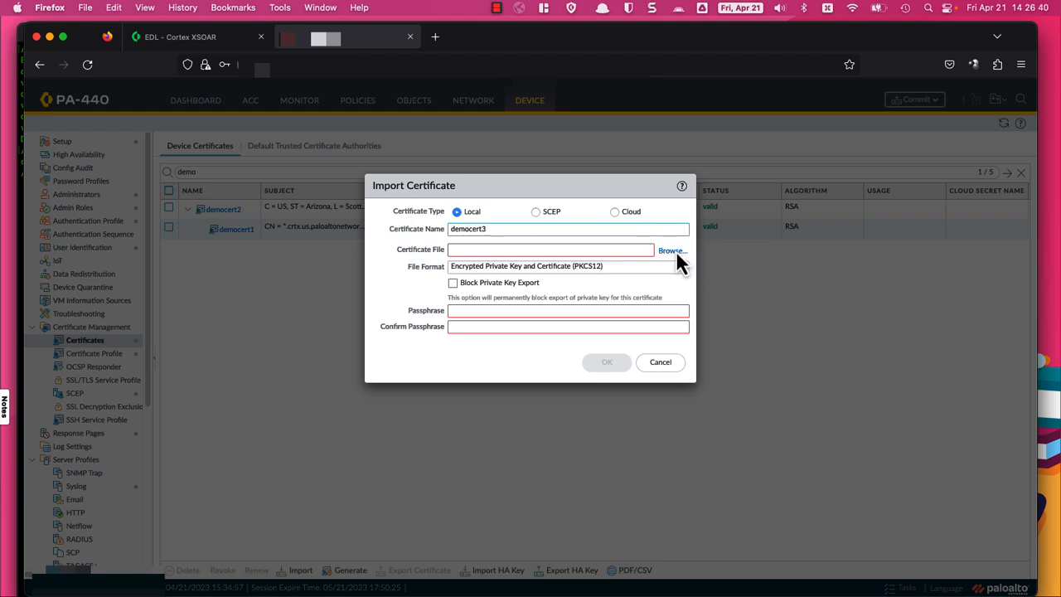
pyautogui.click(674, 251)
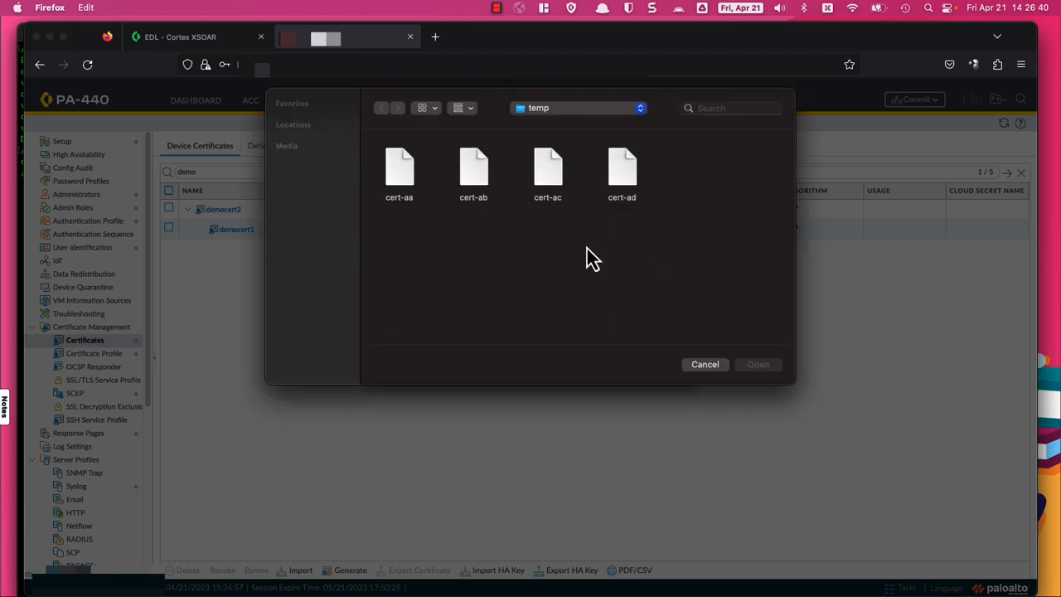
pyautogui.click(542, 174)
pyautogui.doubleClick(542, 174)
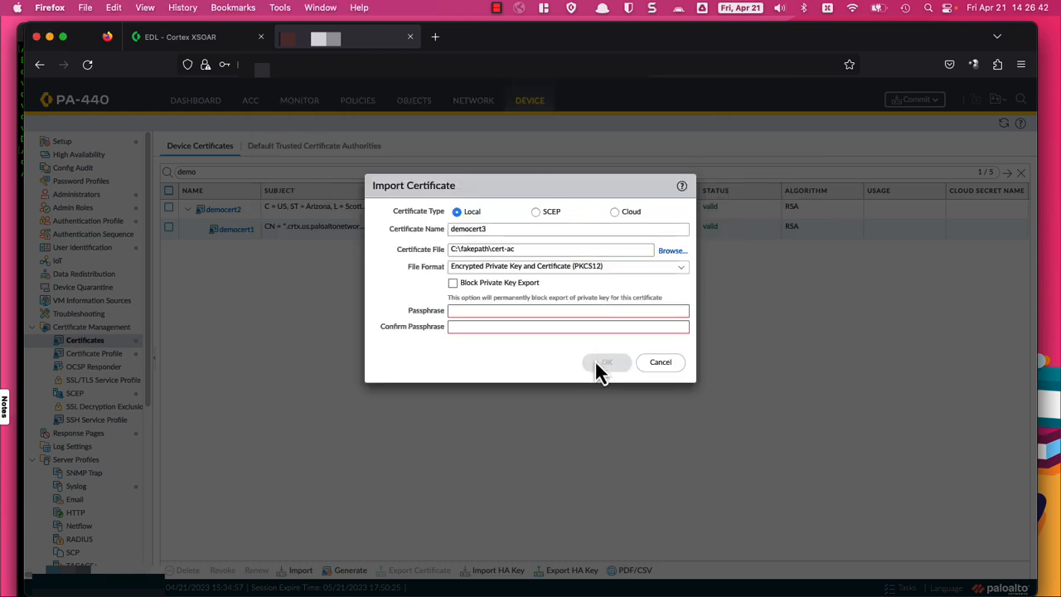
pyautogui.click(680, 267)
pyautogui.click(635, 286)
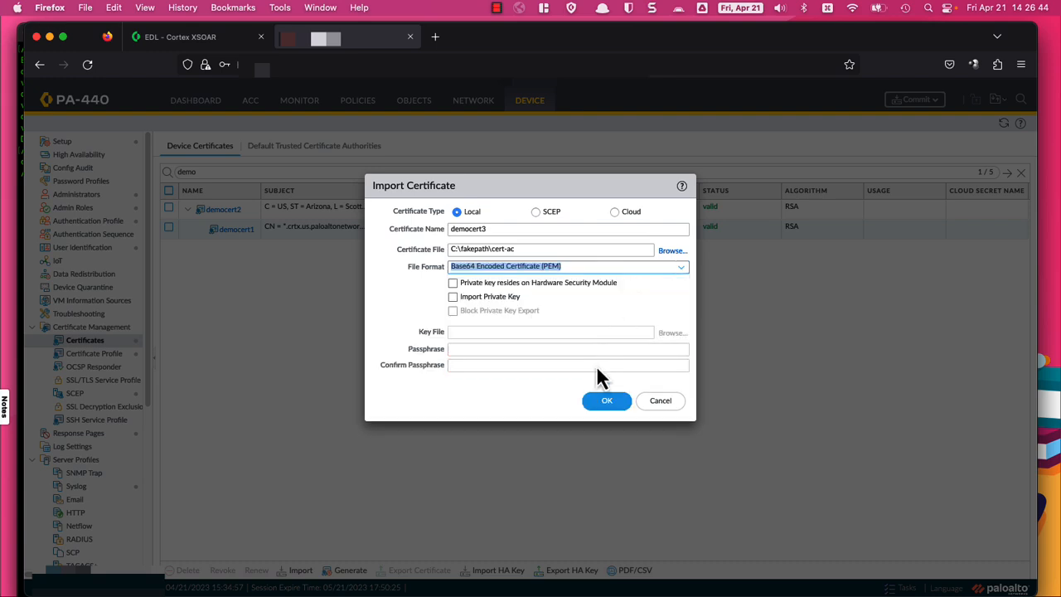
pyautogui.click(603, 401)
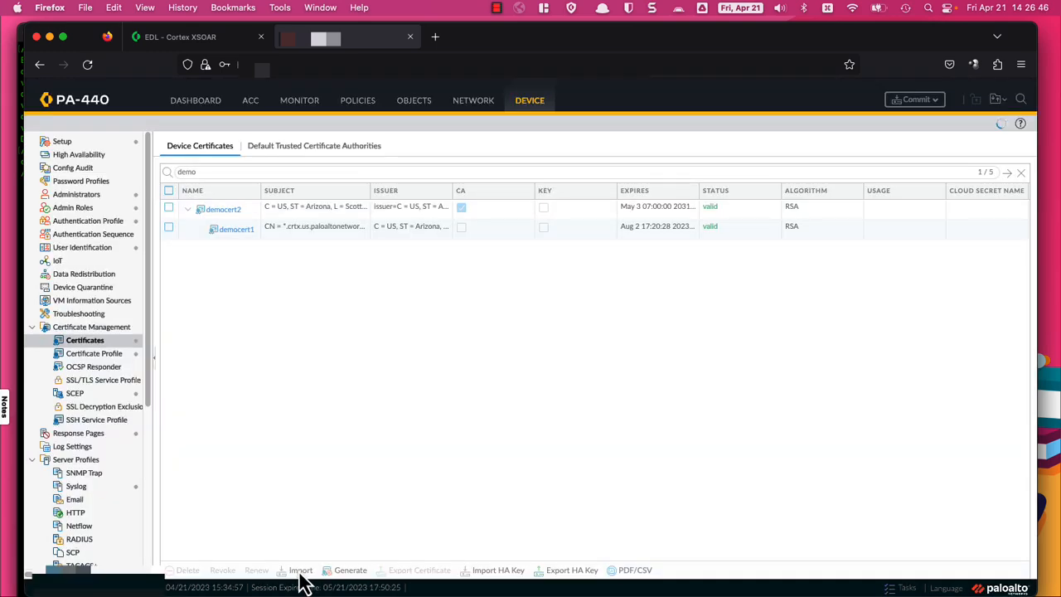
# Step: Import cert-ad as PEM certificate democert4 and widen the NAME column to show full names
pyautogui.click(300, 572)
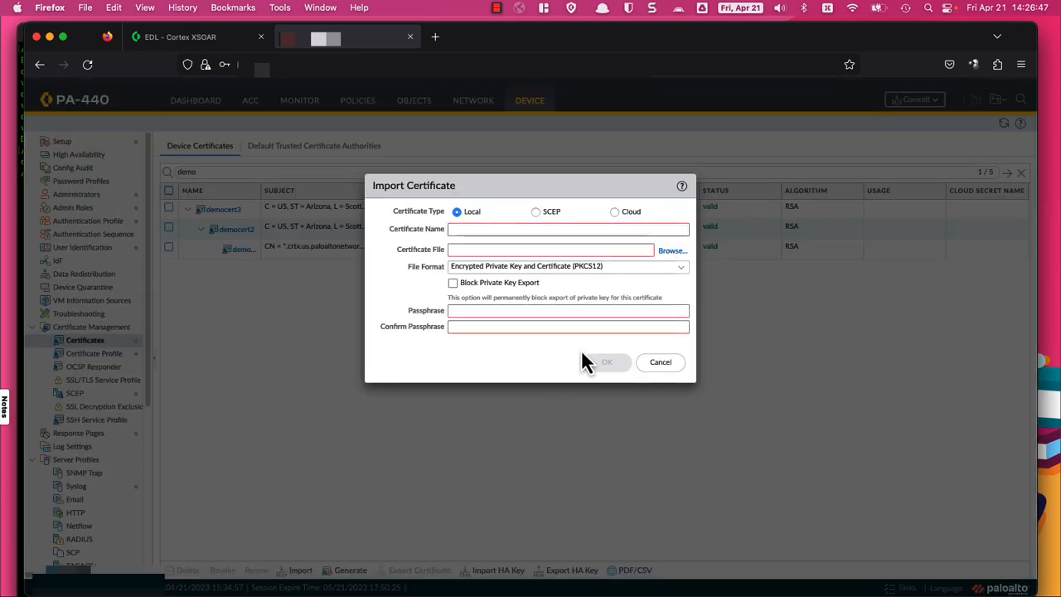
pyautogui.click(670, 252)
pyautogui.doubleClick(627, 209)
pyautogui.click(668, 229)
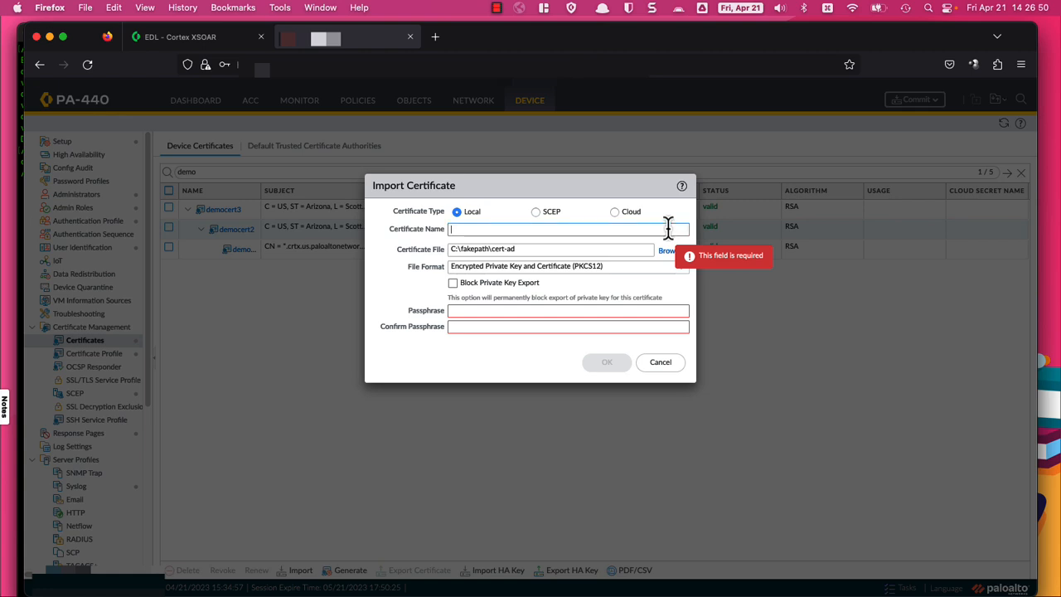
pyautogui.write('democert4')
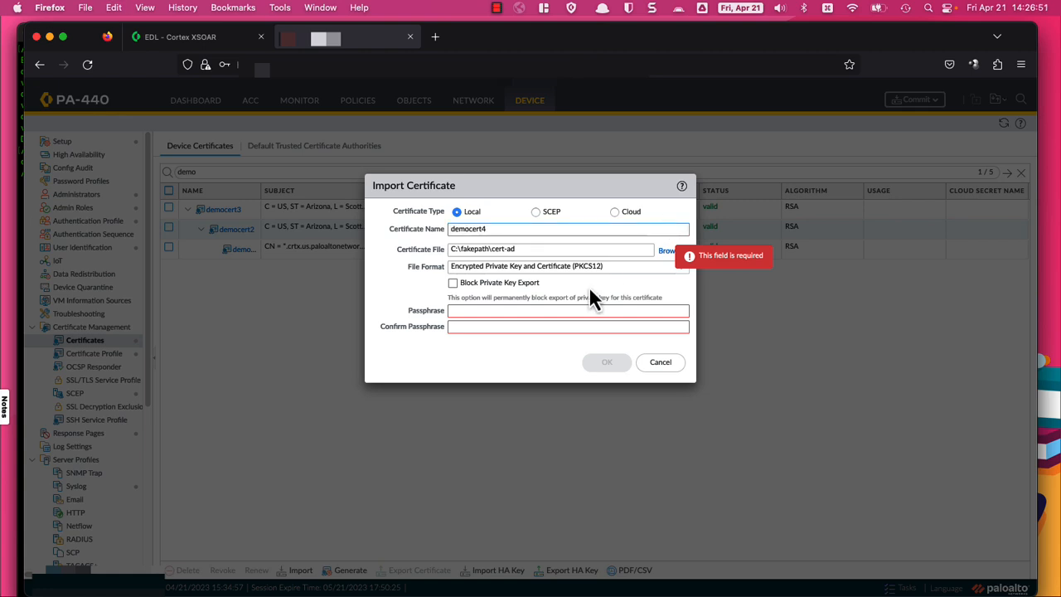
pyautogui.click(683, 267)
pyautogui.click(655, 284)
pyautogui.click(609, 403)
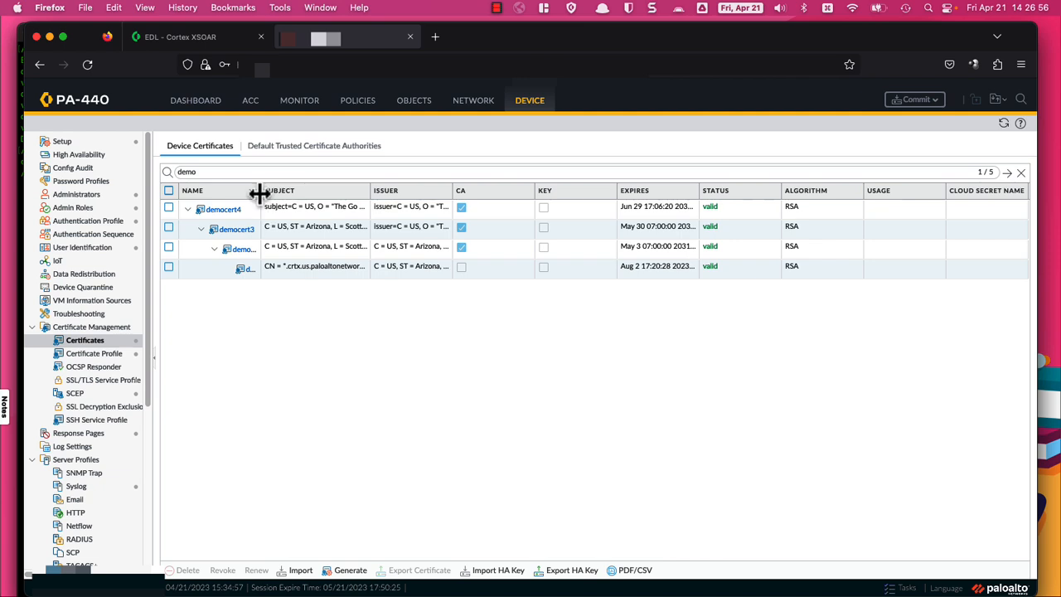
pyautogui.moveTo(262, 193); pyautogui.dragTo(316, 198)
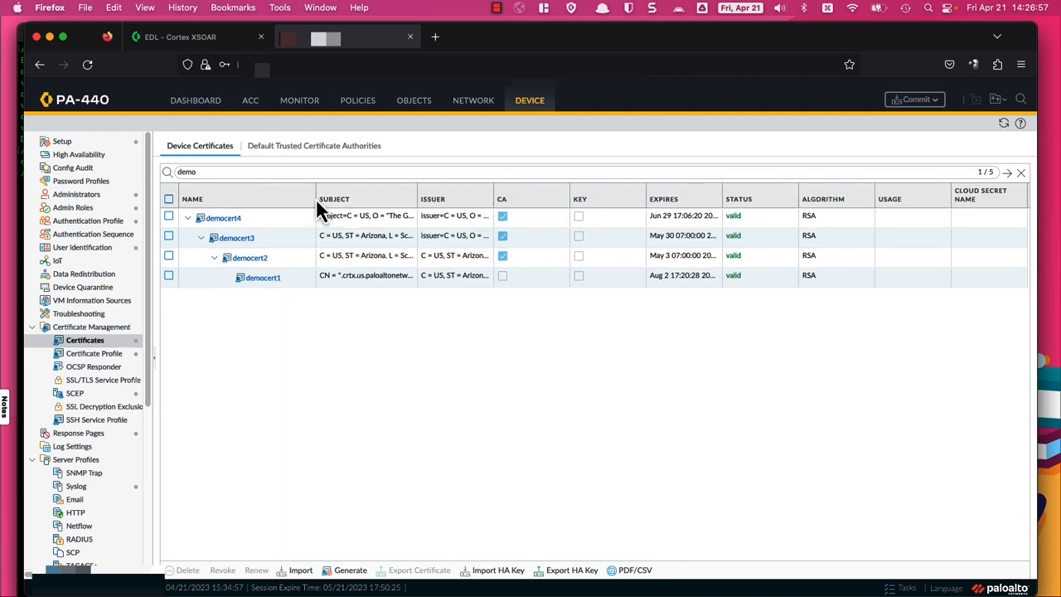
# Step: Create a new certificate profile named Demo with democert2 as its first CA certificate
pyautogui.click(85, 356)
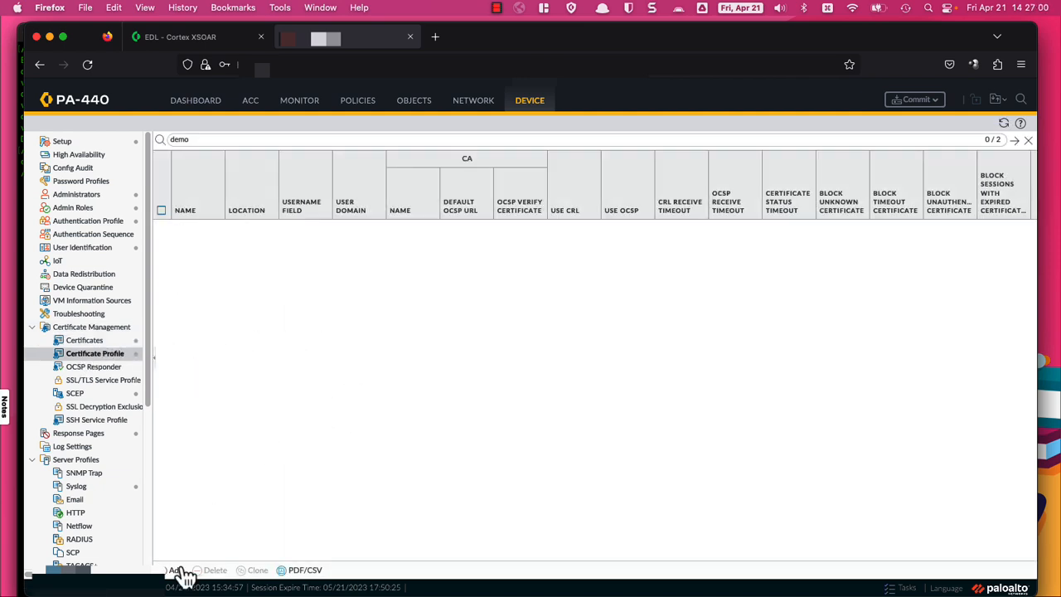
pyautogui.click(176, 570)
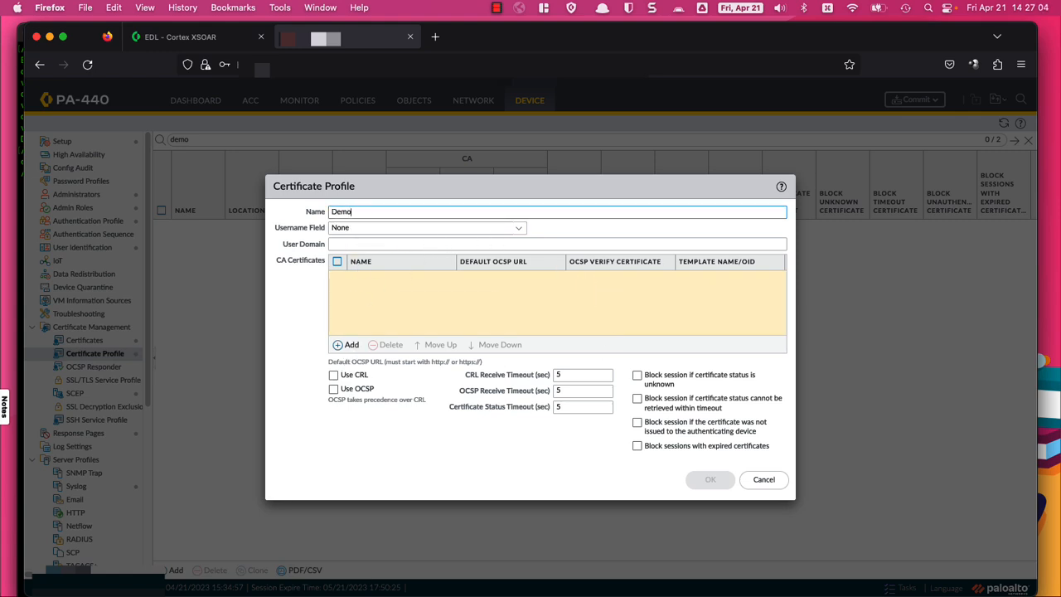
pyautogui.click(349, 346)
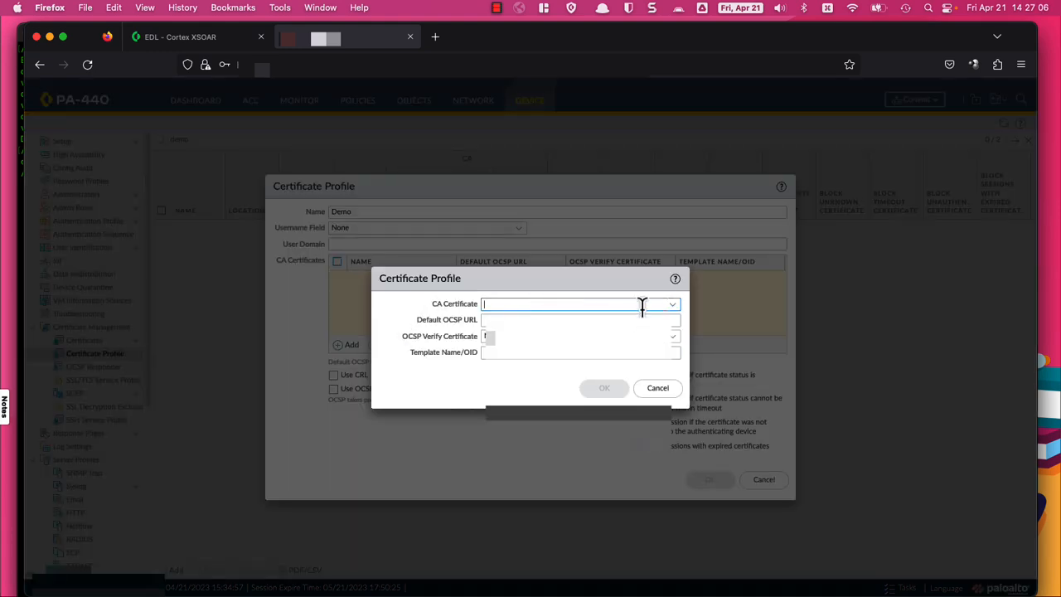
pyautogui.click(673, 306)
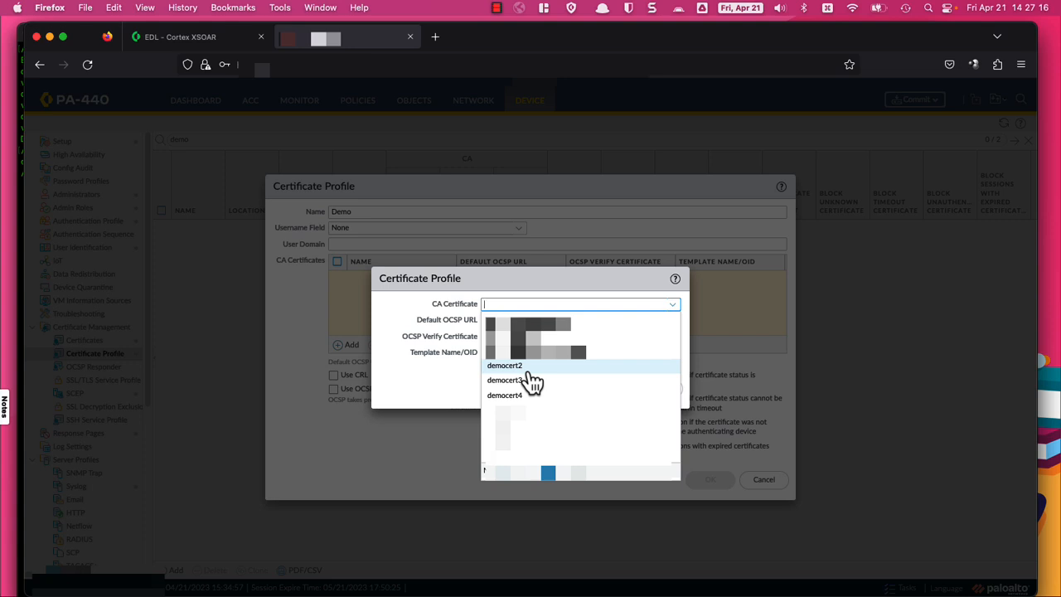
pyautogui.click(531, 370)
pyautogui.click(606, 391)
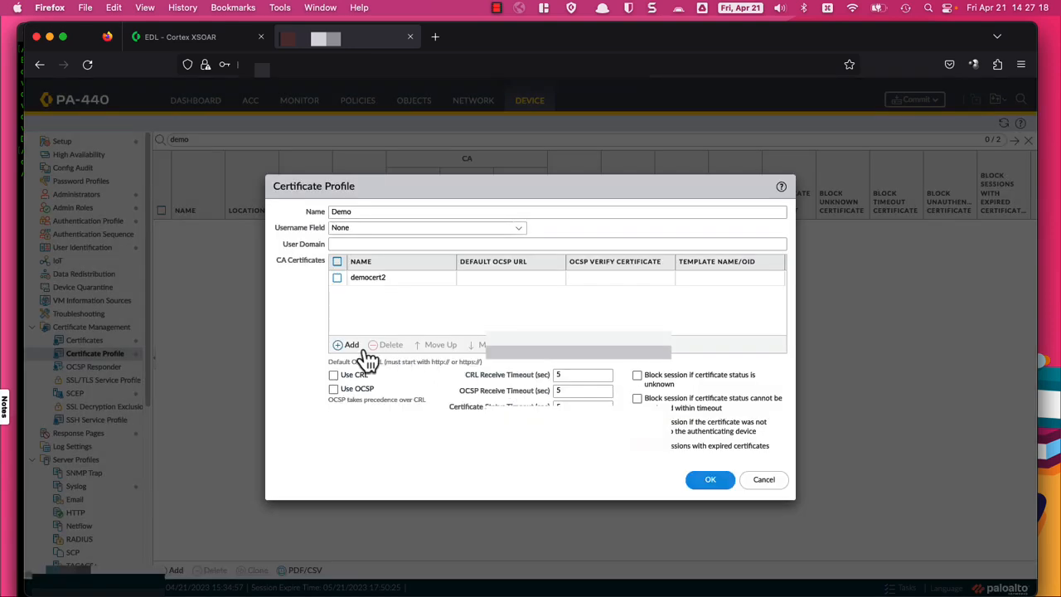
# Step: Add democert3 and democert4 as CA certificates and save the Demo profile
pyautogui.click(355, 345)
pyautogui.click(671, 308)
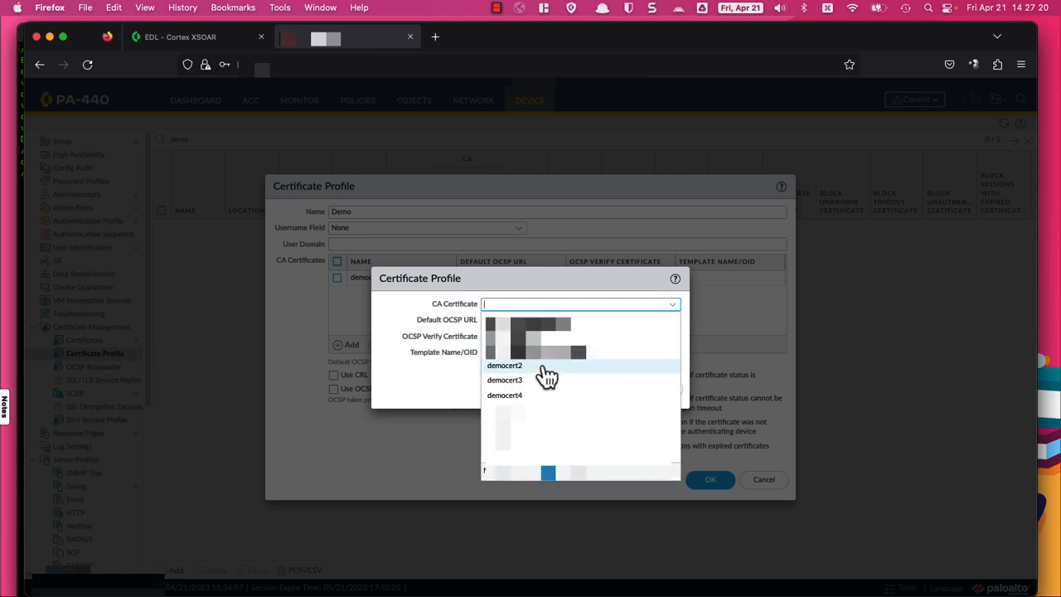
pyautogui.click(533, 380)
pyautogui.click(607, 392)
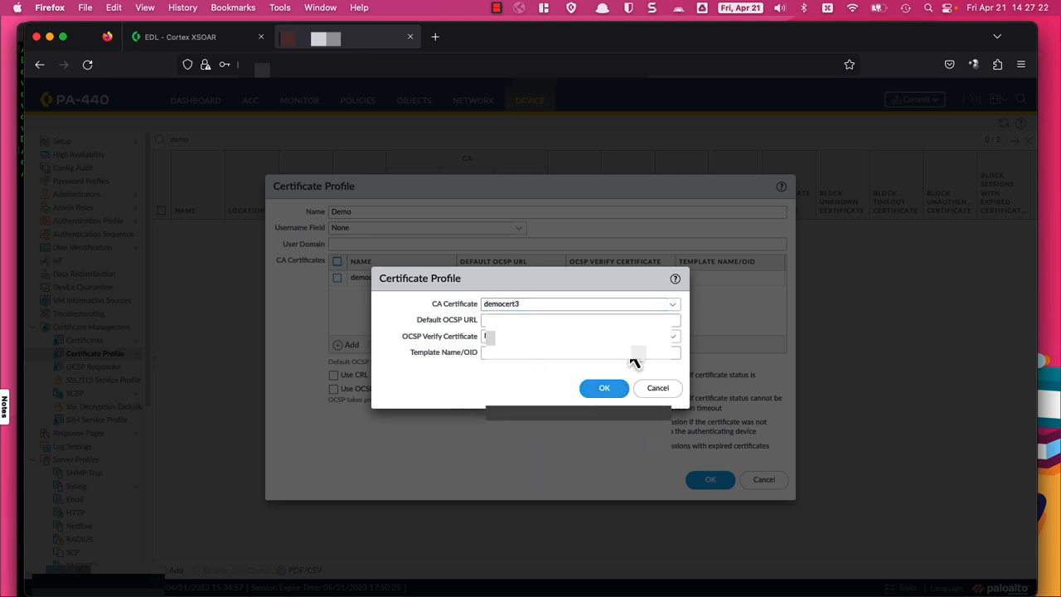
pyautogui.click(351, 346)
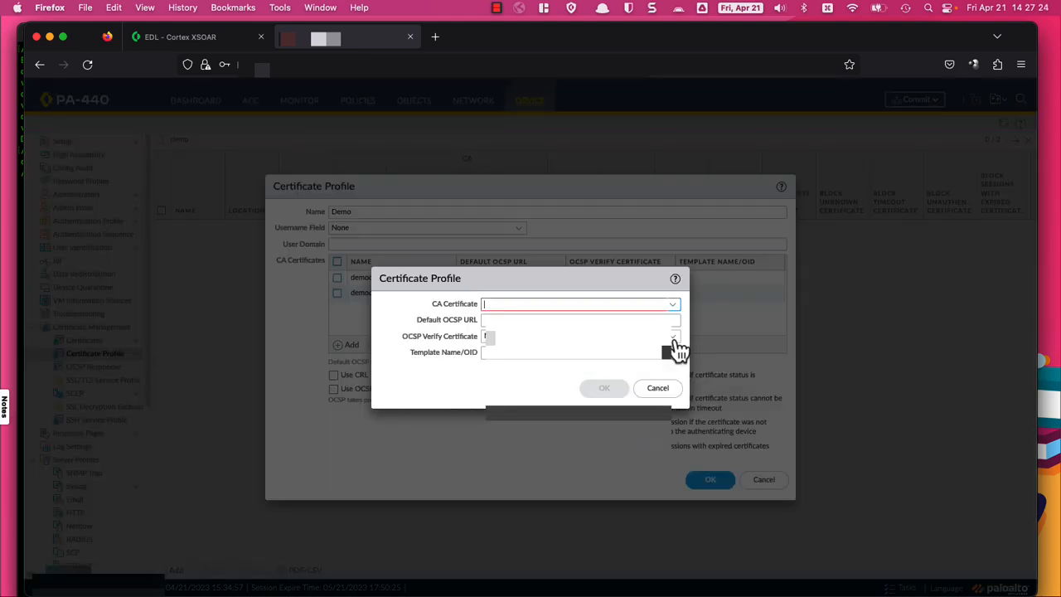
pyautogui.click(674, 305)
pyautogui.click(517, 396)
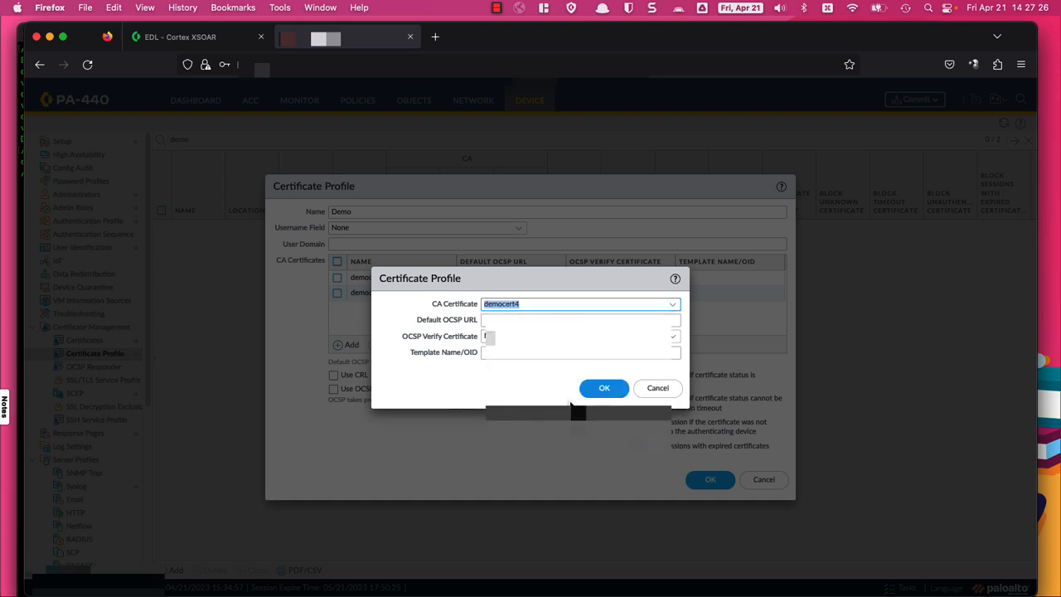
pyautogui.click(612, 395)
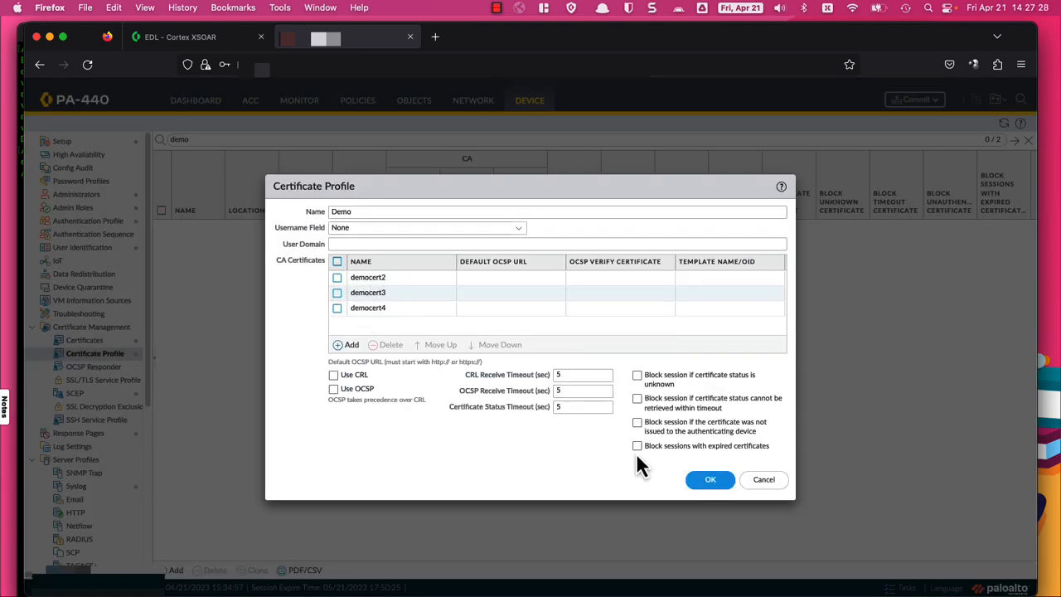
pyautogui.click(703, 481)
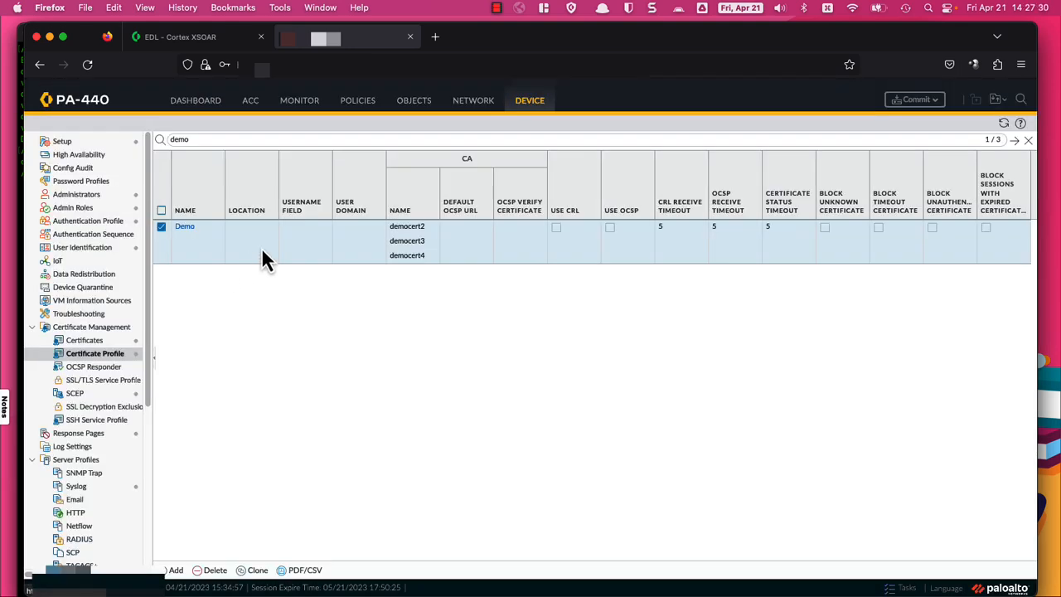
# Step: Open External Dynamic Lists under the Objects tab on the PA-440
pyautogui.click(415, 103)
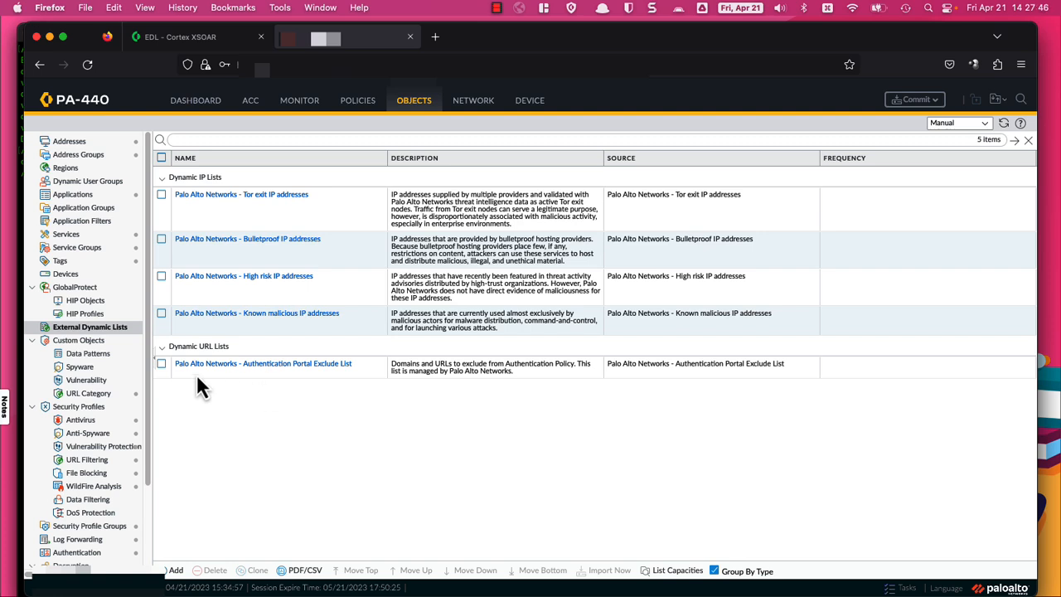
# Step: Copy the XSOAR abusech list URL from the recalled curl command, then return to Firefox
pyautogui.press('super+Tab')
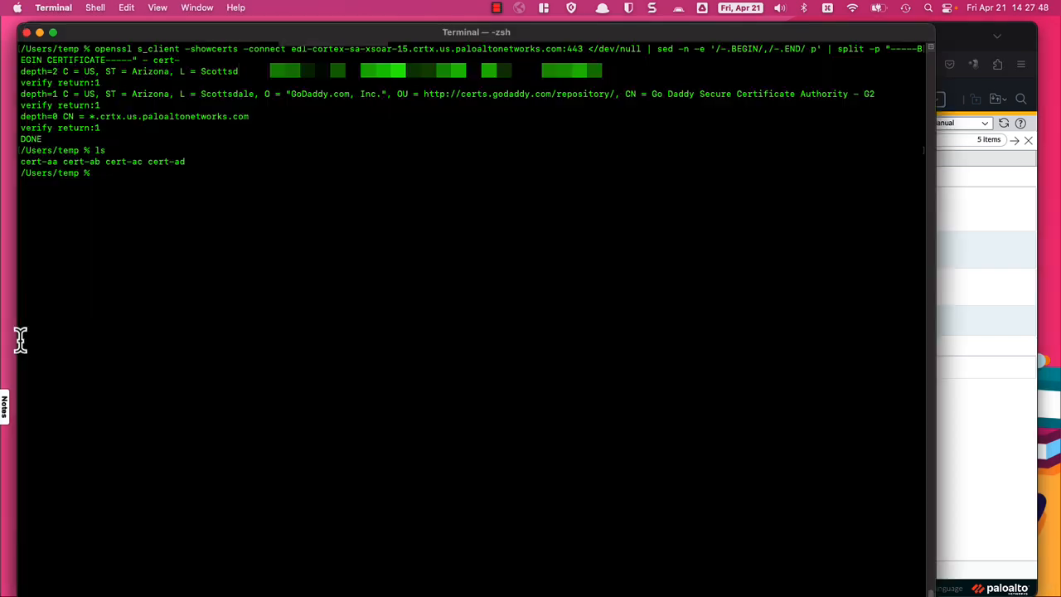
pyautogui.press('Up')
pyautogui.press('Up')
pyautogui.press('Up')
pyautogui.press('Up')
pyautogui.press('Up')
pyautogui.press('Up')
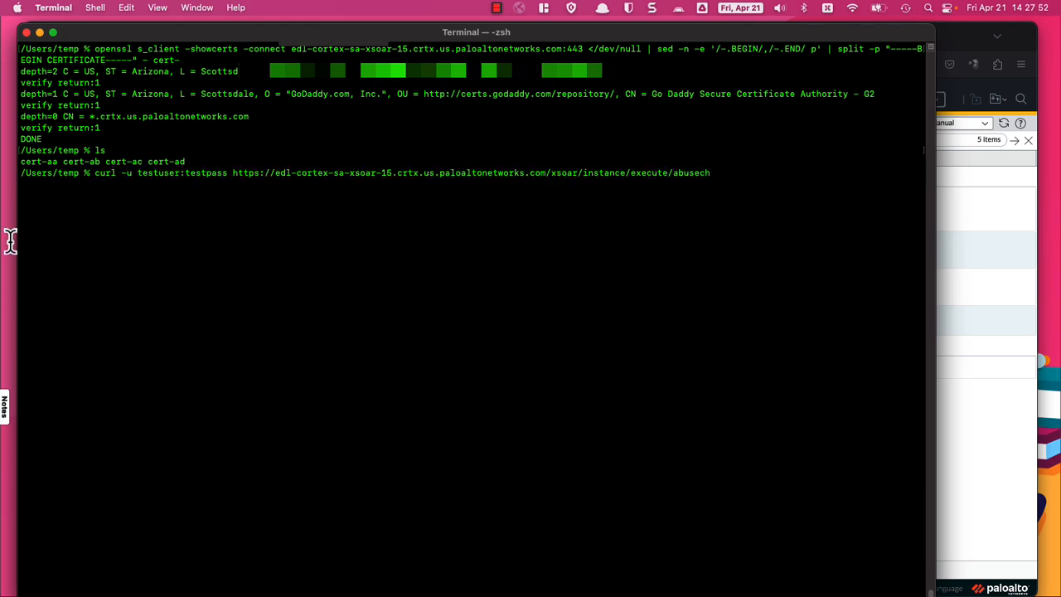
pyautogui.moveTo(234, 173); pyautogui.dragTo(717, 176)
pyautogui.press('super+c')
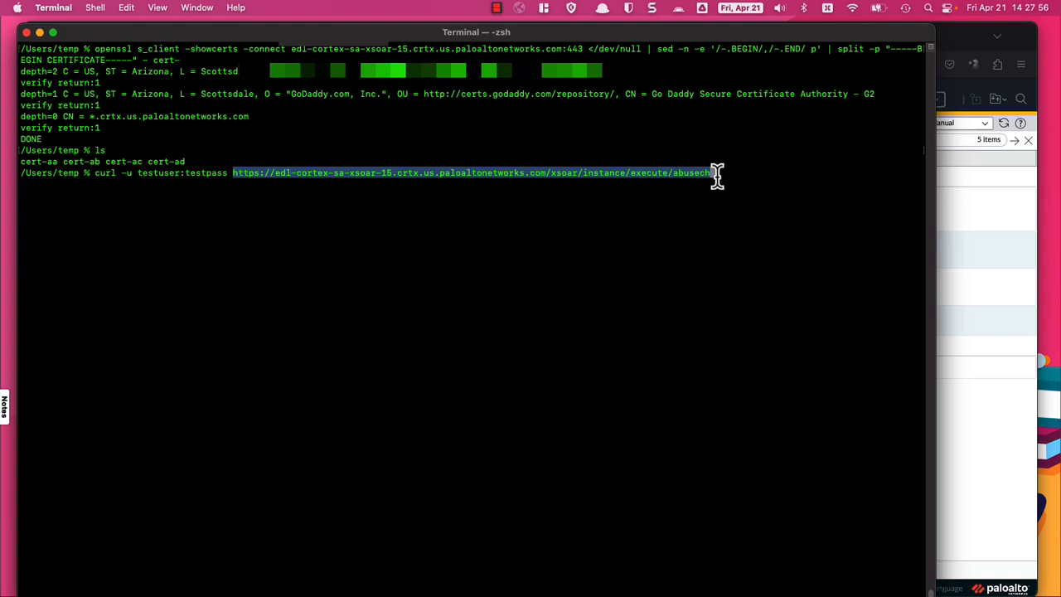
pyautogui.click(946, 453)
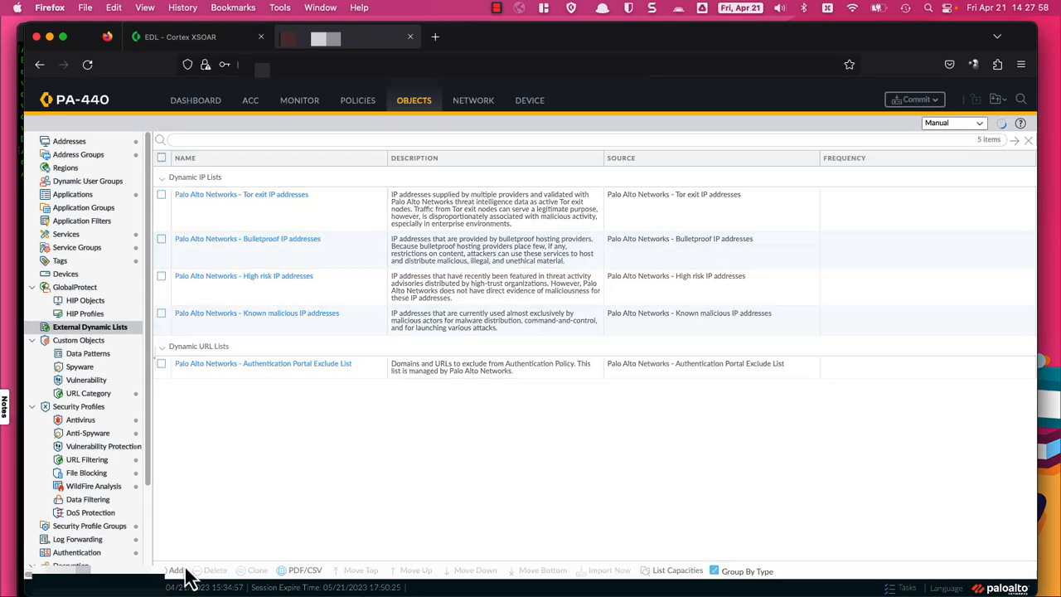
# Step: Add a new external dynamic list named Demo with the XSOAR URL as source and Demo certificate profile
pyautogui.click(173, 571)
pyautogui.write('D')
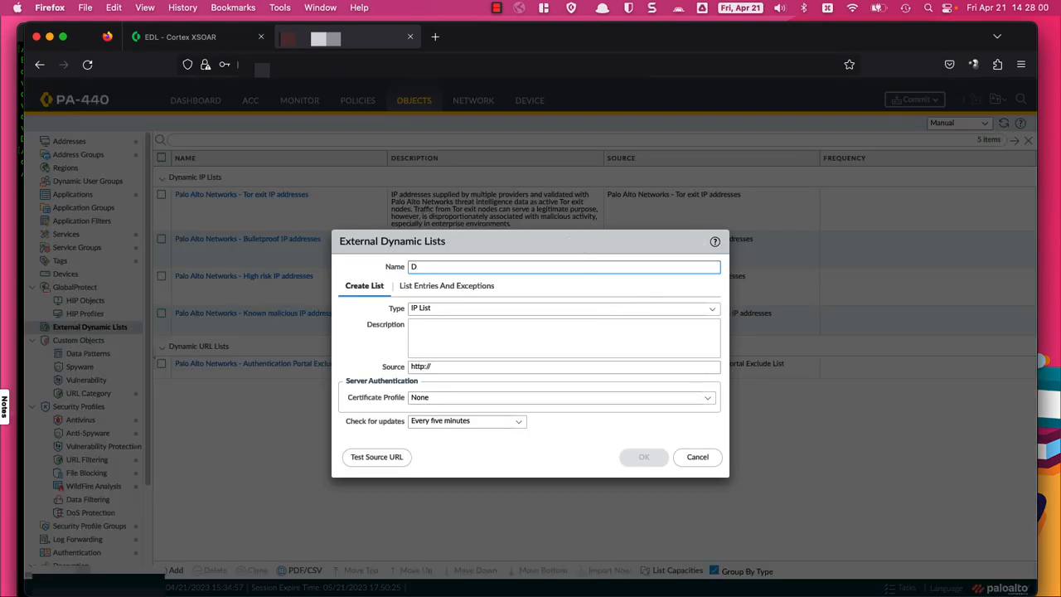
pyautogui.write('emo')
pyautogui.tripleClick(498, 365)
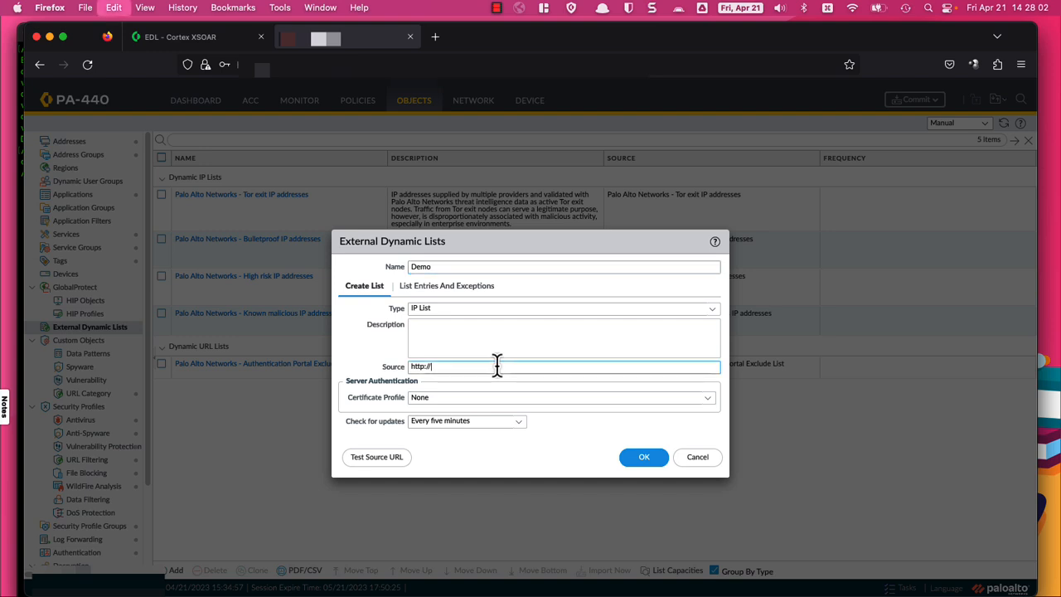
pyautogui.press('super+v')
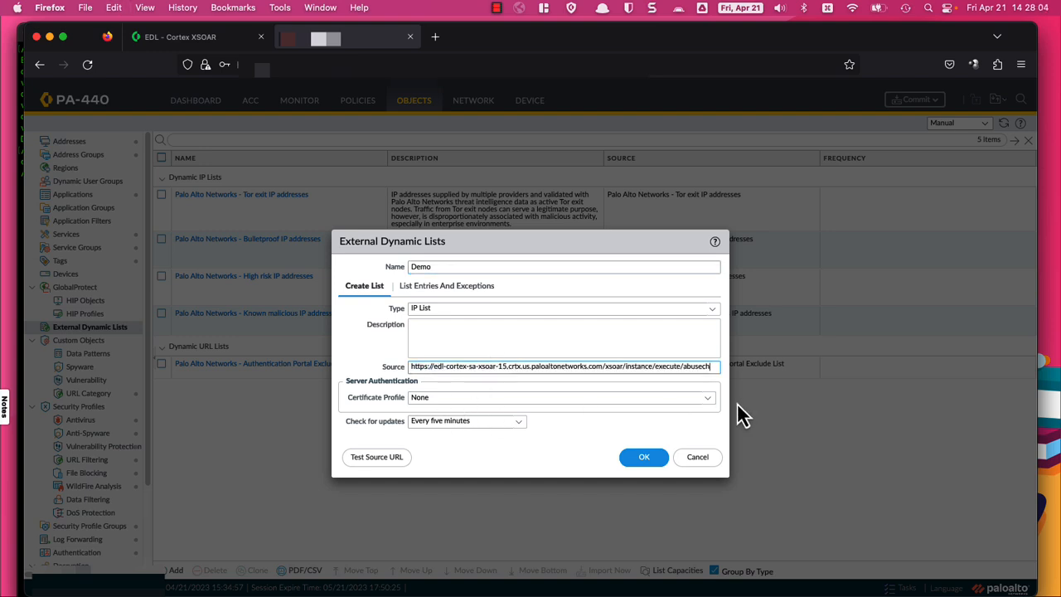
pyautogui.click(708, 399)
pyautogui.click(452, 429)
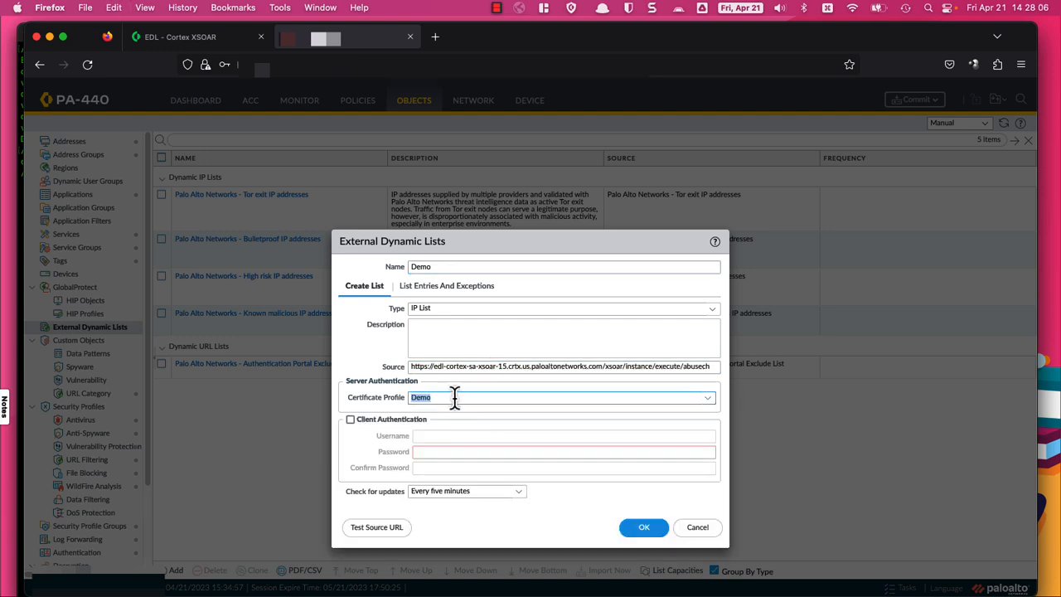
# Step: Enable client authentication with the username and password, save the list, and decline the browser's login prompt
pyautogui.click(350, 420)
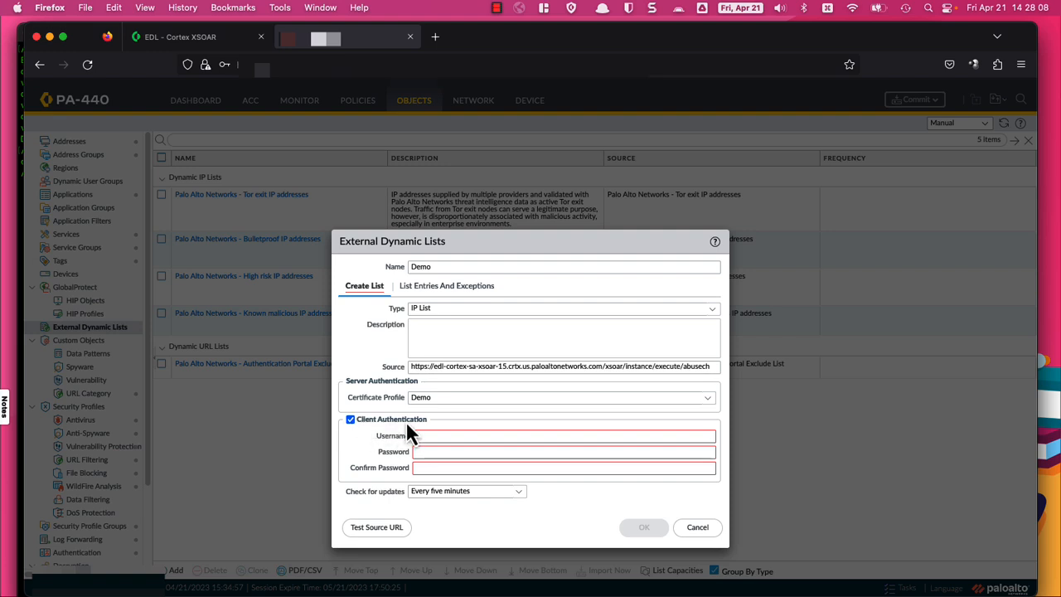
pyautogui.click(430, 437)
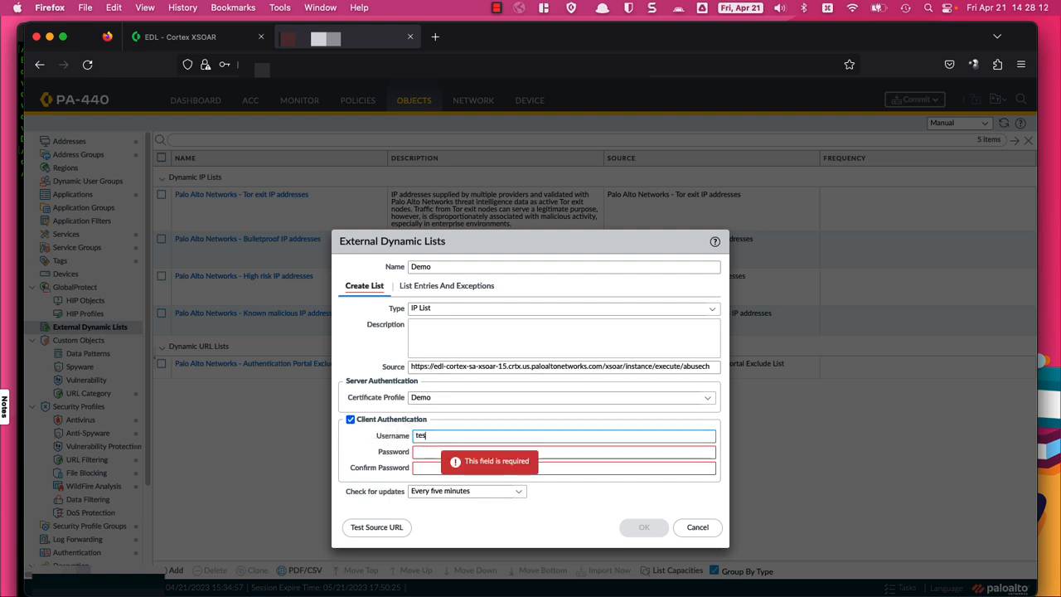
pyautogui.write('••••••••')
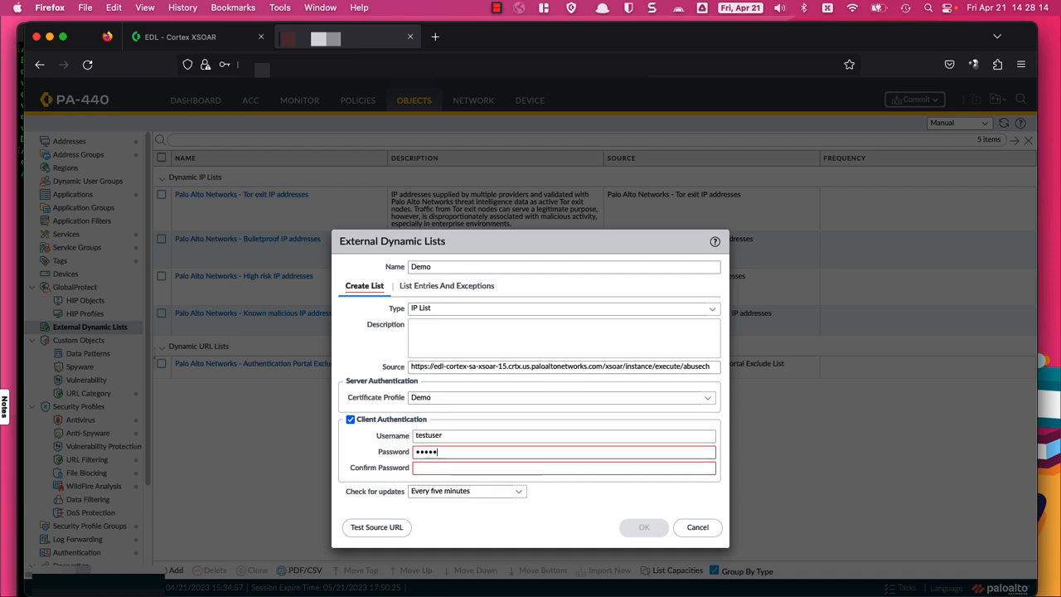
pyautogui.press('Tab')
pyautogui.write('••••••••')
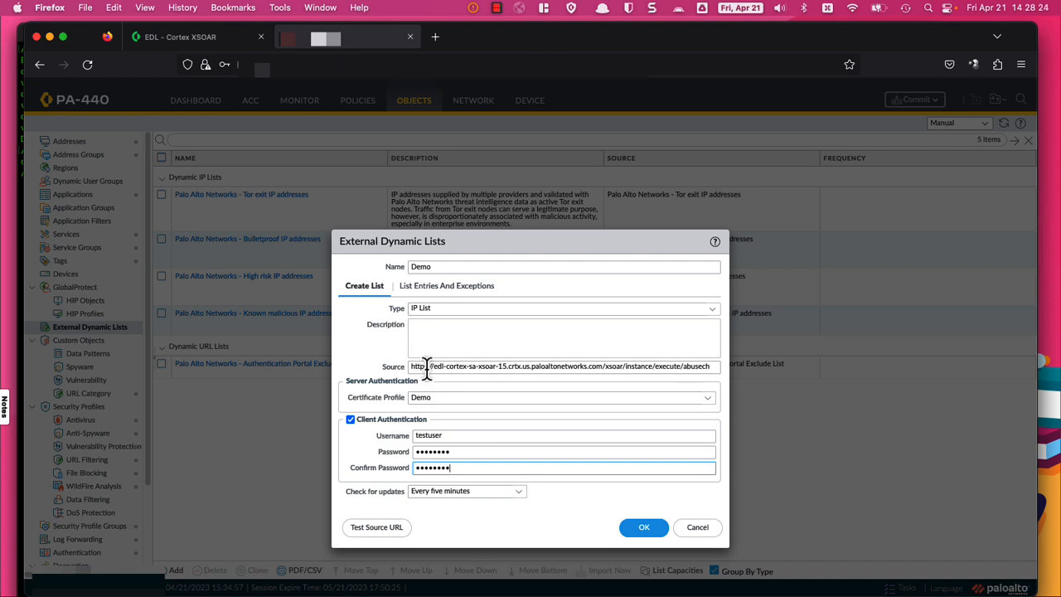
pyautogui.click(647, 531)
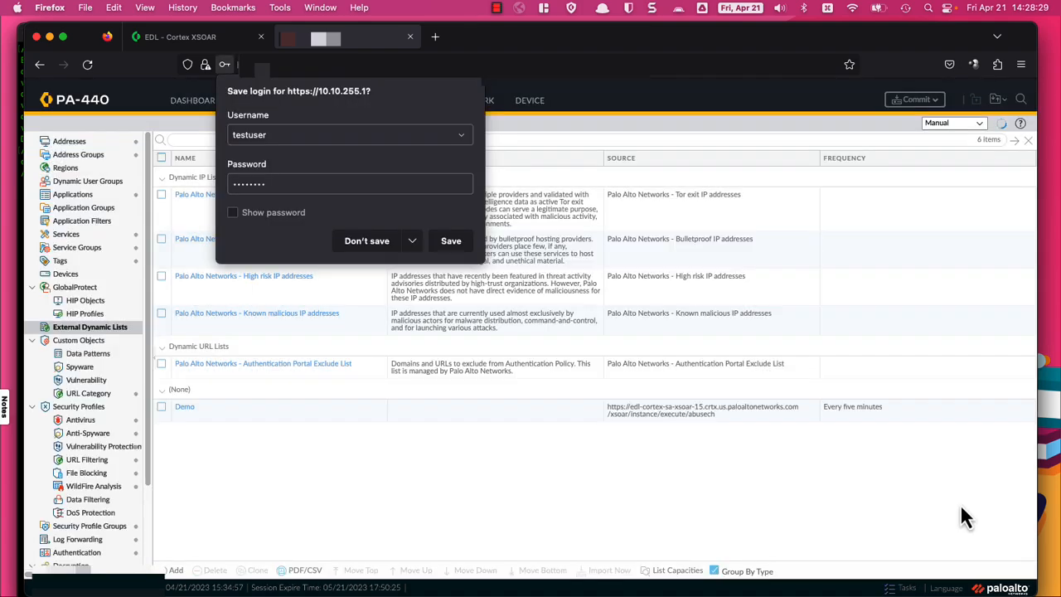
pyautogui.click(367, 241)
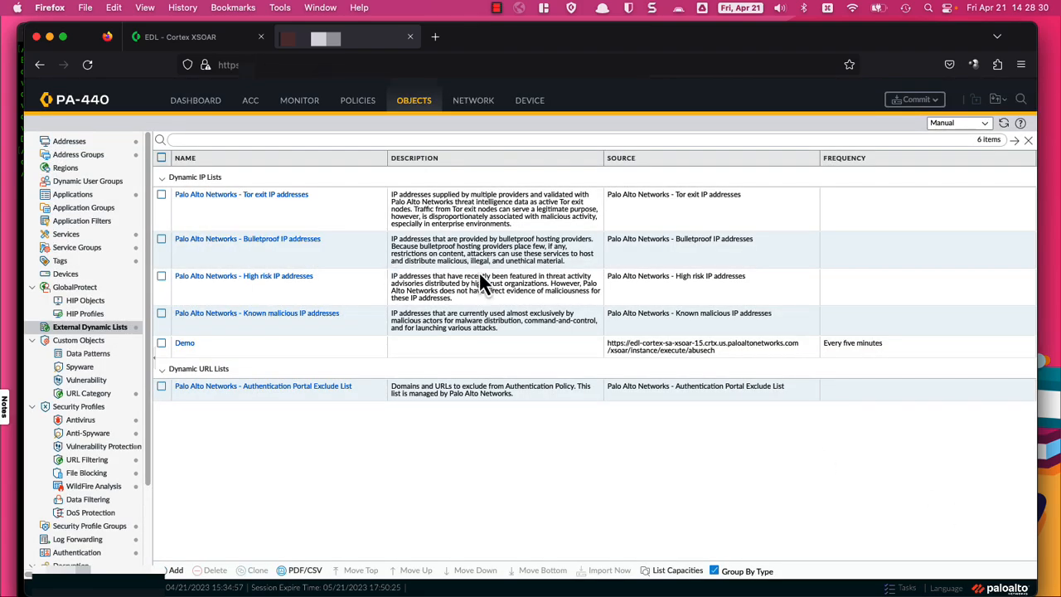
# Step: Set the demo security rule's source address to the Demo external dynamic list
pyautogui.click(358, 102)
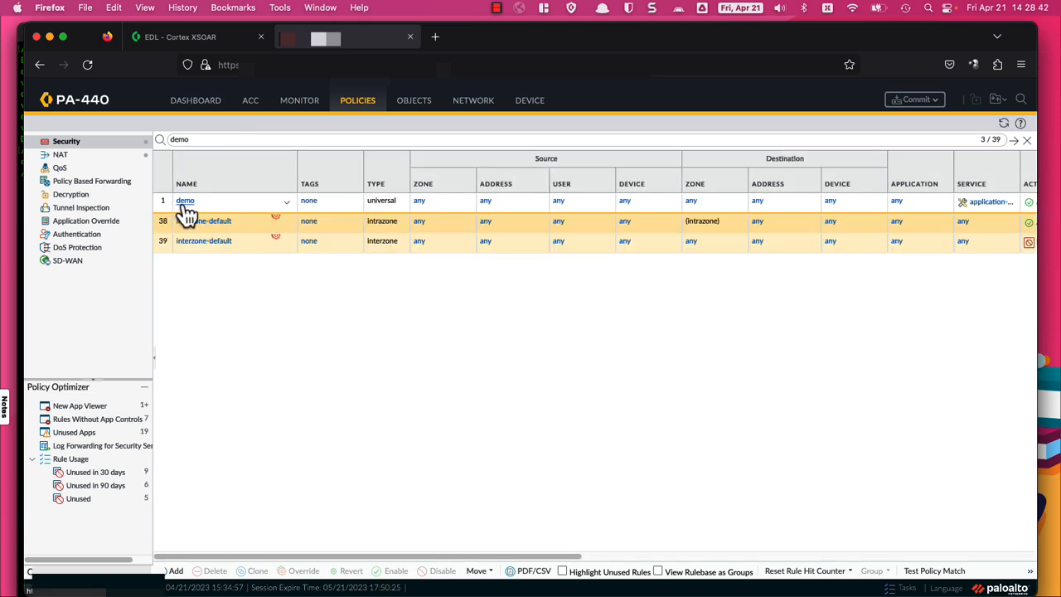
pyautogui.click(186, 204)
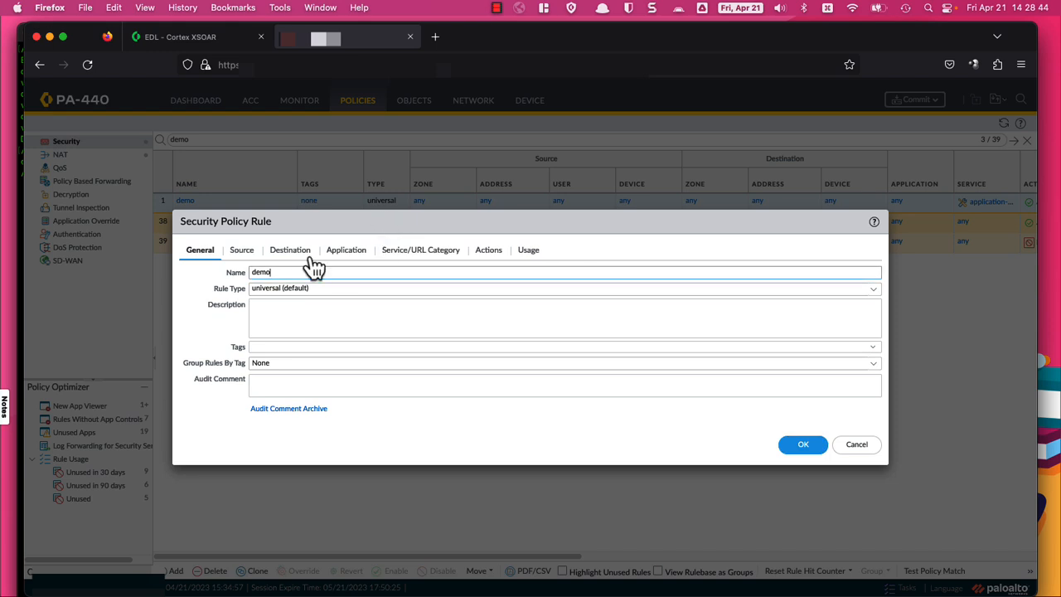
pyautogui.click(241, 251)
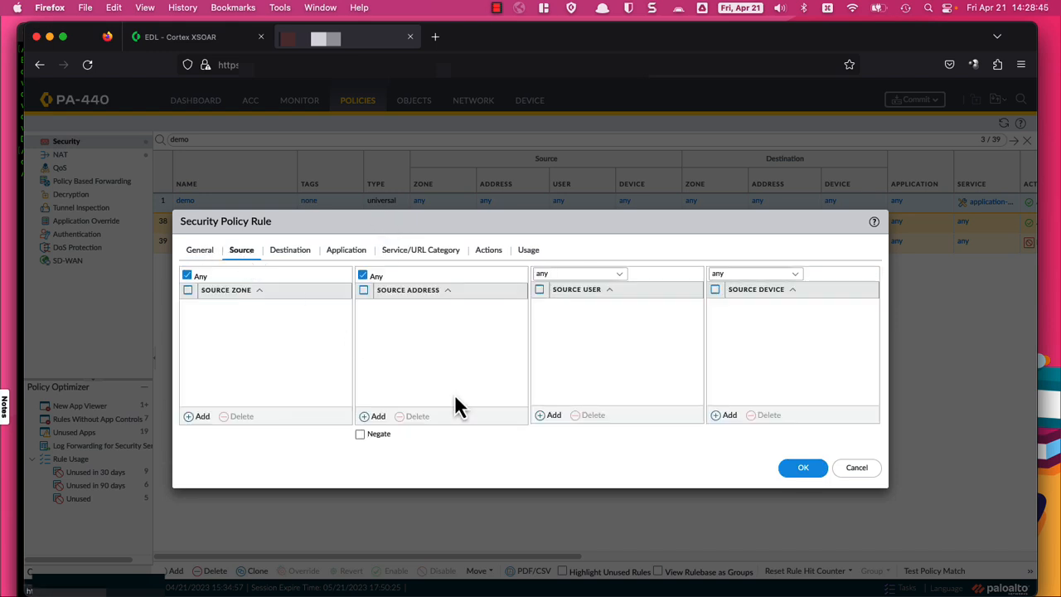
pyautogui.click(375, 417)
pyautogui.write('demo')
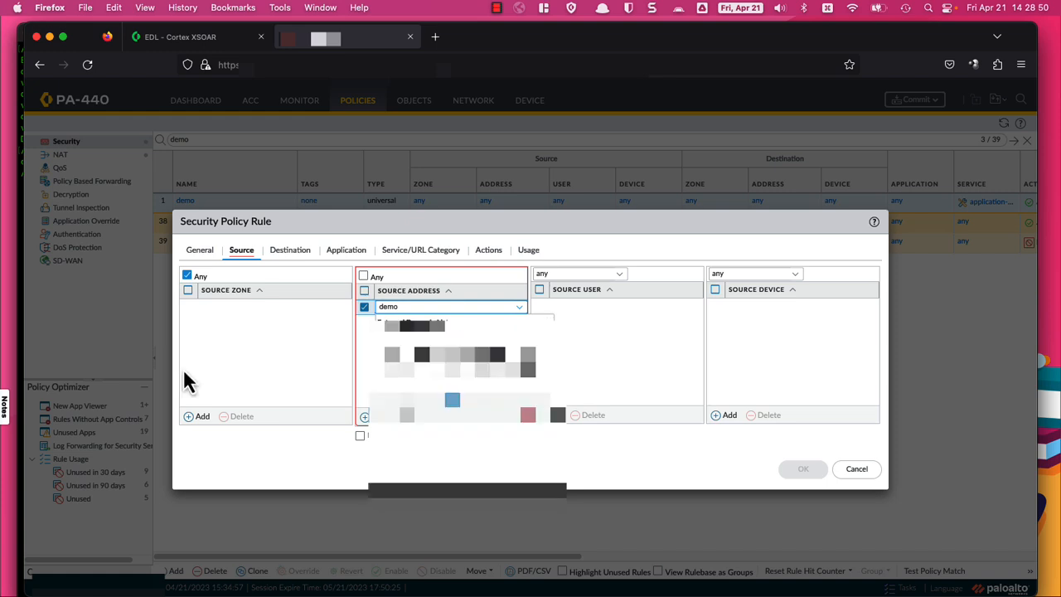
pyautogui.click(410, 343)
pyautogui.click(407, 389)
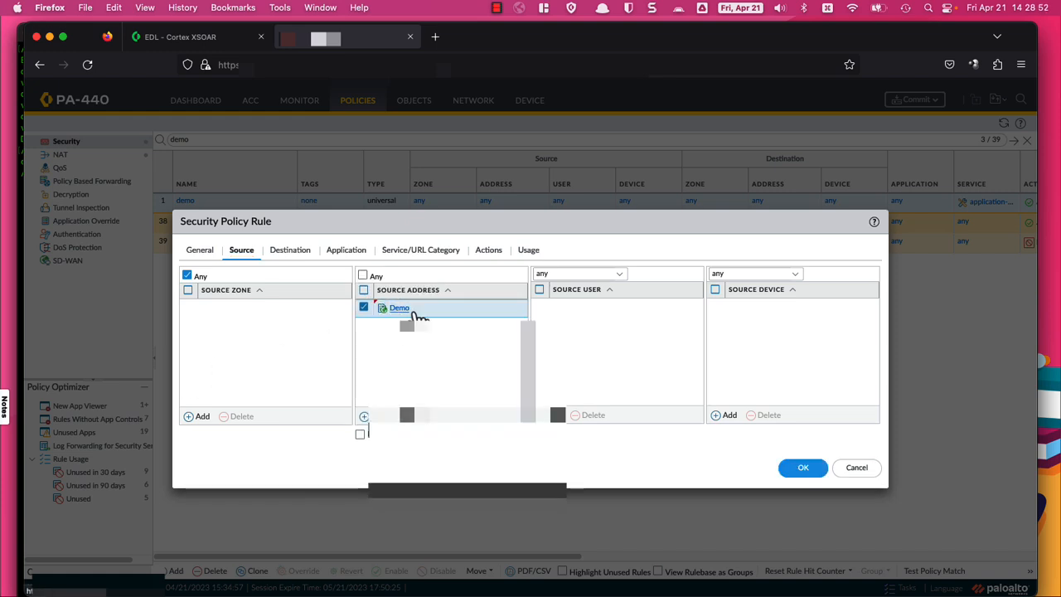
pyautogui.click(800, 471)
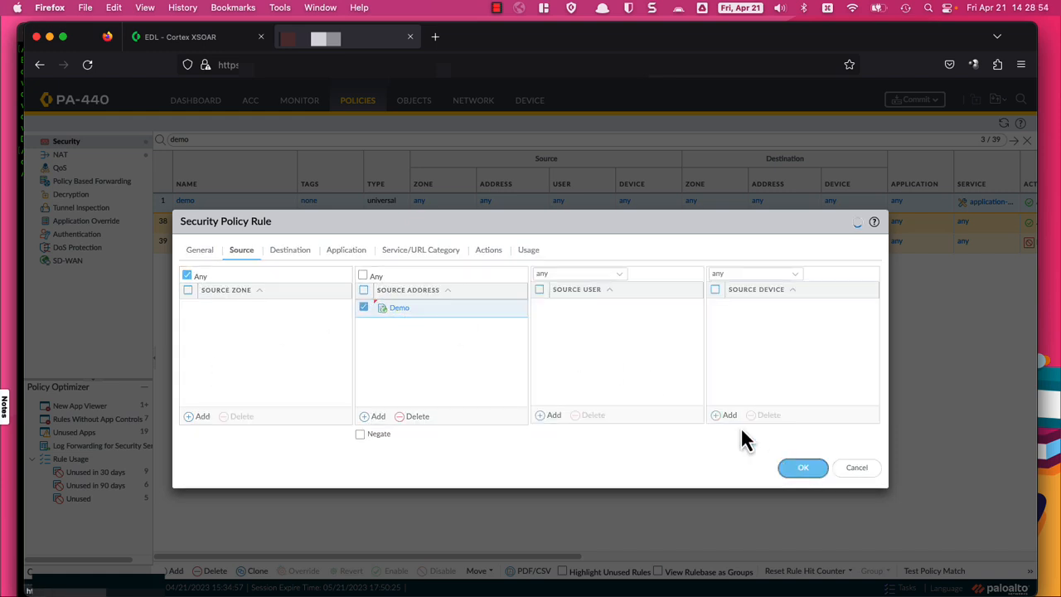
# Step: Commit the pending configuration changes to the PA-440 and close the successful commit status
pyautogui.click(412, 108)
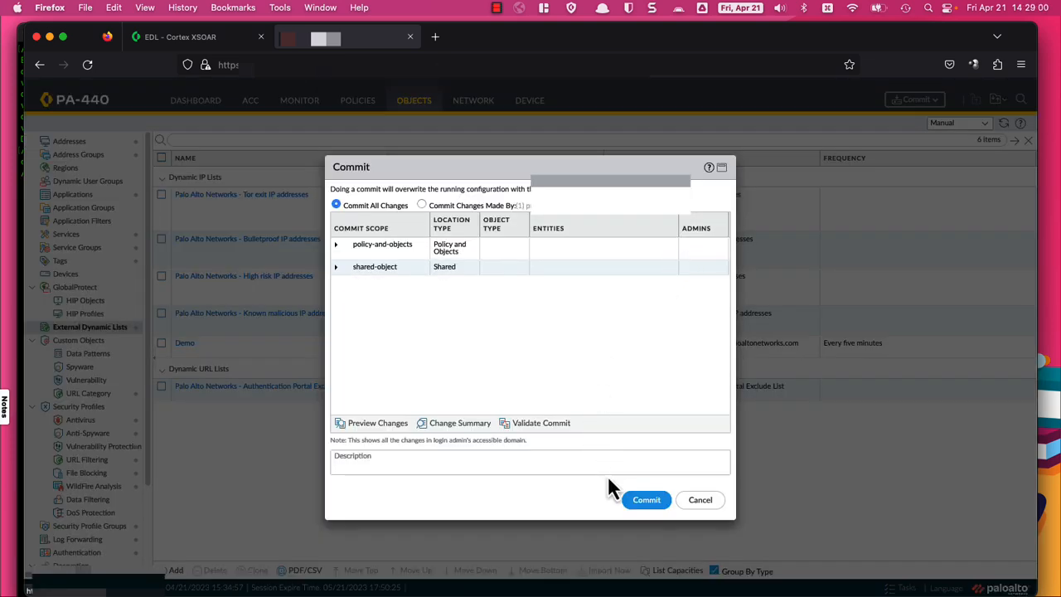
pyautogui.click(647, 500)
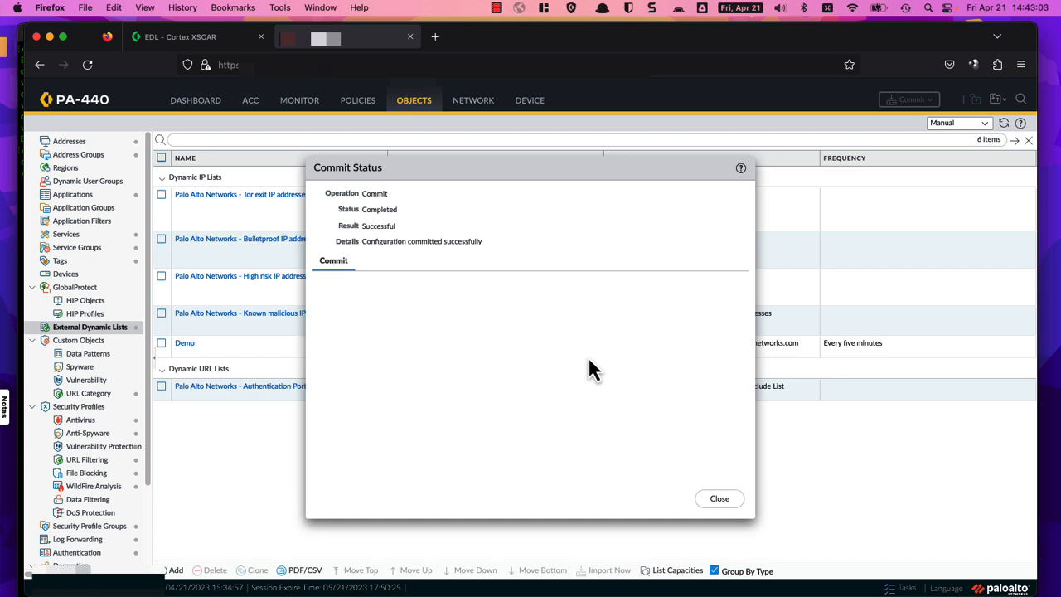
pyautogui.click(720, 500)
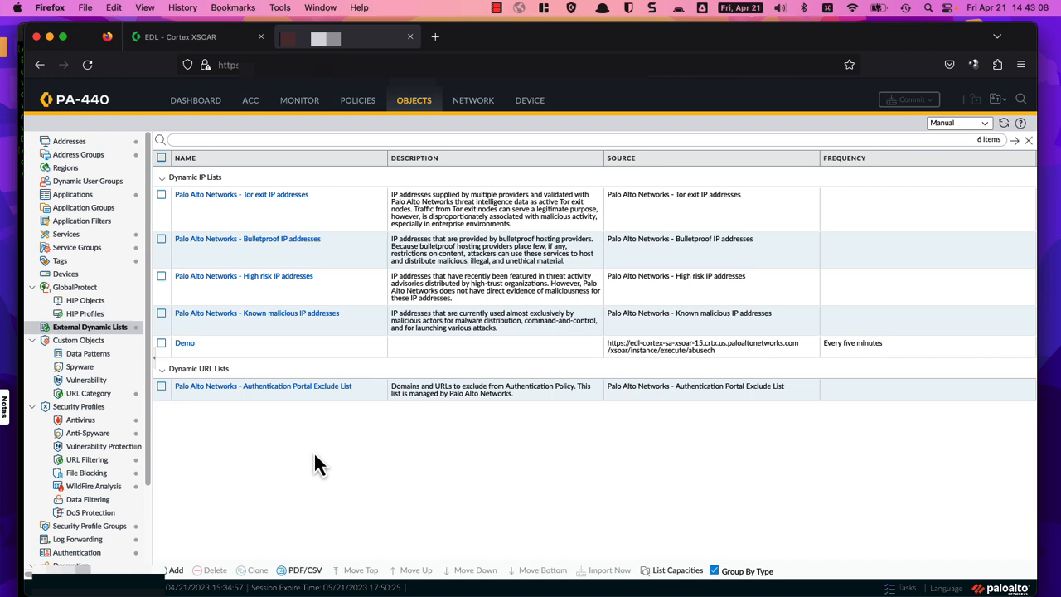
# Step: Inspect the Demo list's entries to confirm 2,500 IP addresses were pulled from XSOAR
pyautogui.click(162, 344)
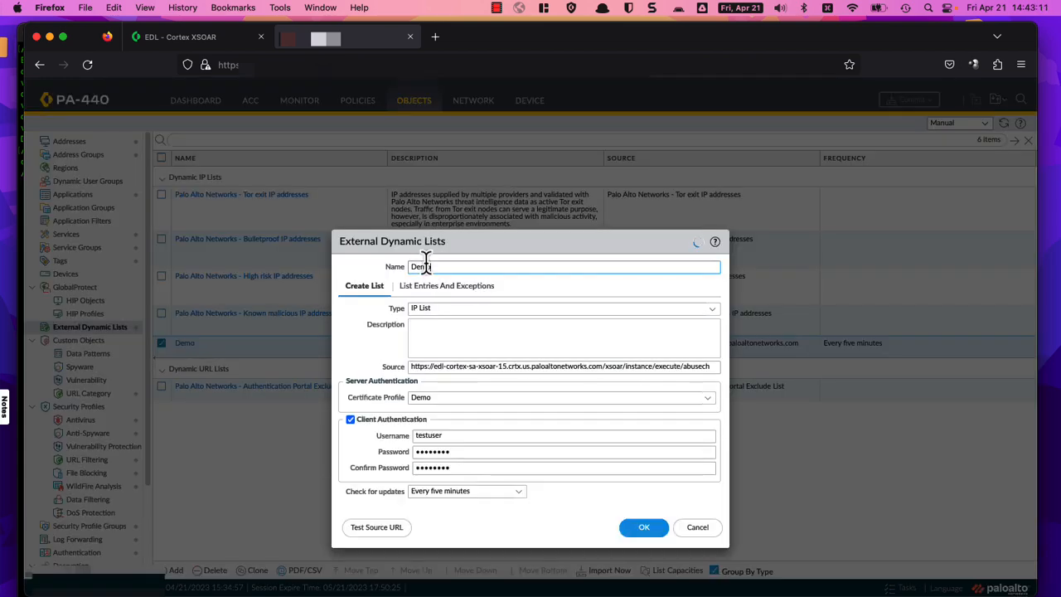
pyautogui.click(445, 290)
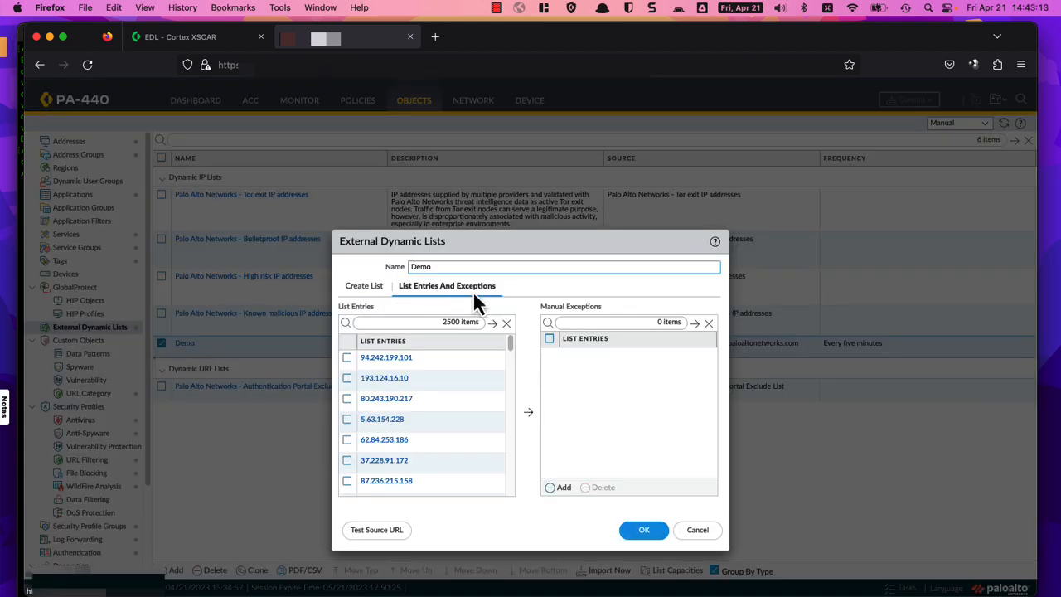
pyautogui.scroll(-1, 425, 368)
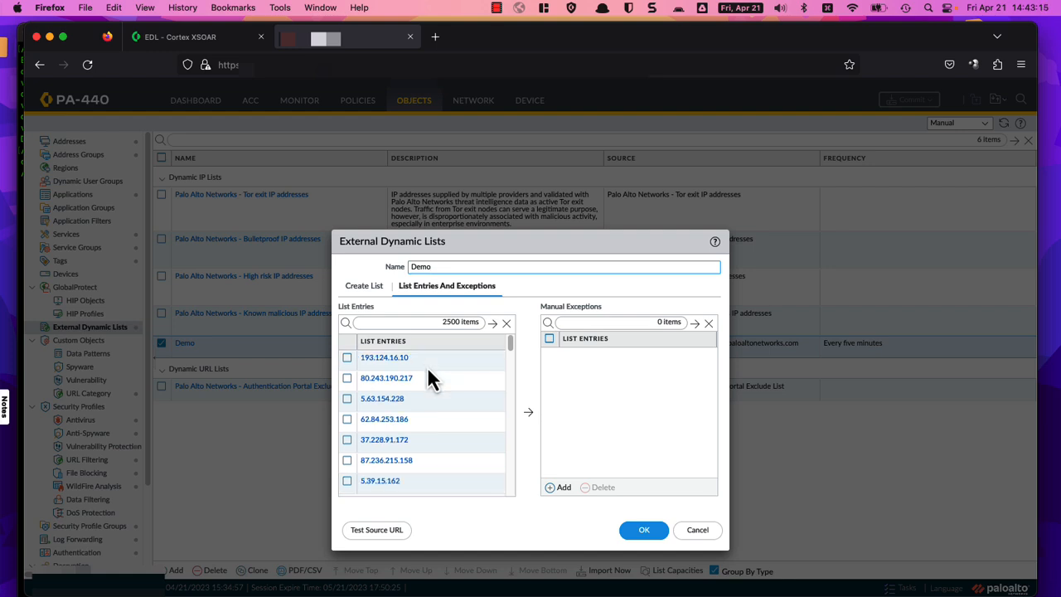
pyautogui.moveTo(511, 346); pyautogui.dragTo(514, 458)
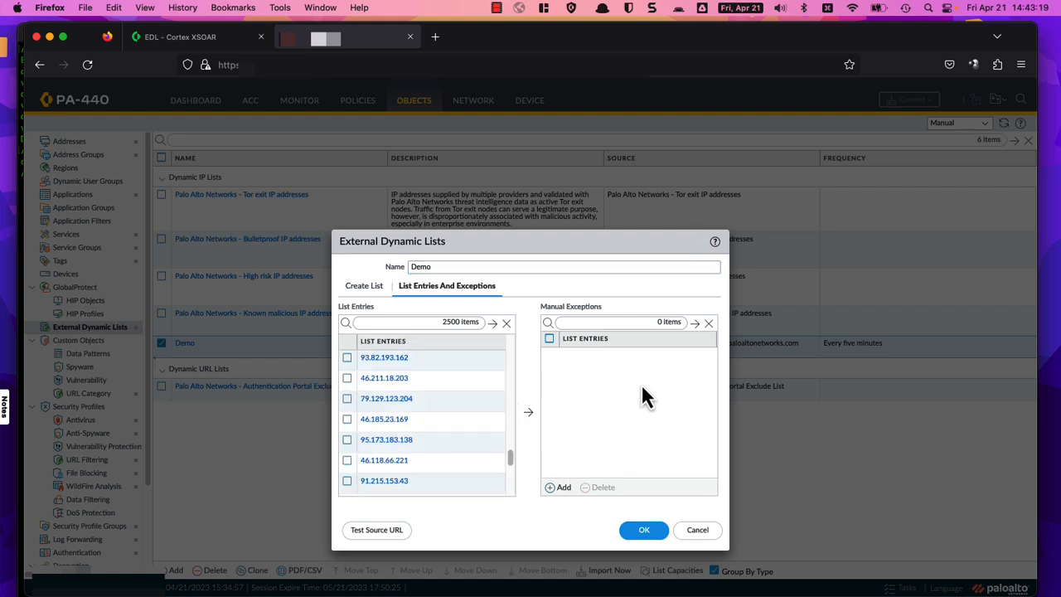
pyautogui.moveTo(510, 456); pyautogui.dragTo(514, 338)
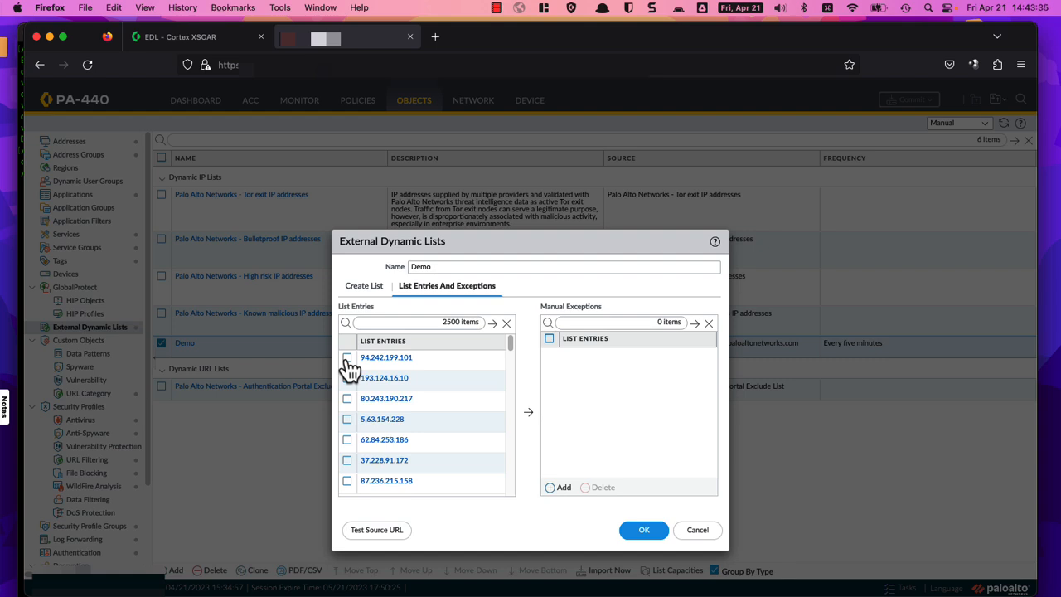
pyautogui.click(634, 535)
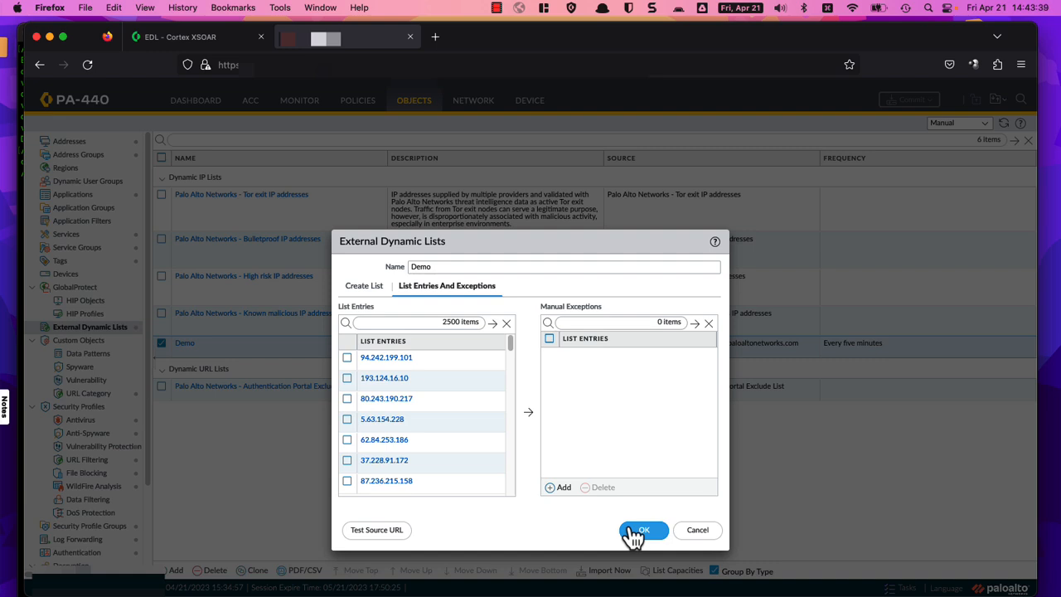